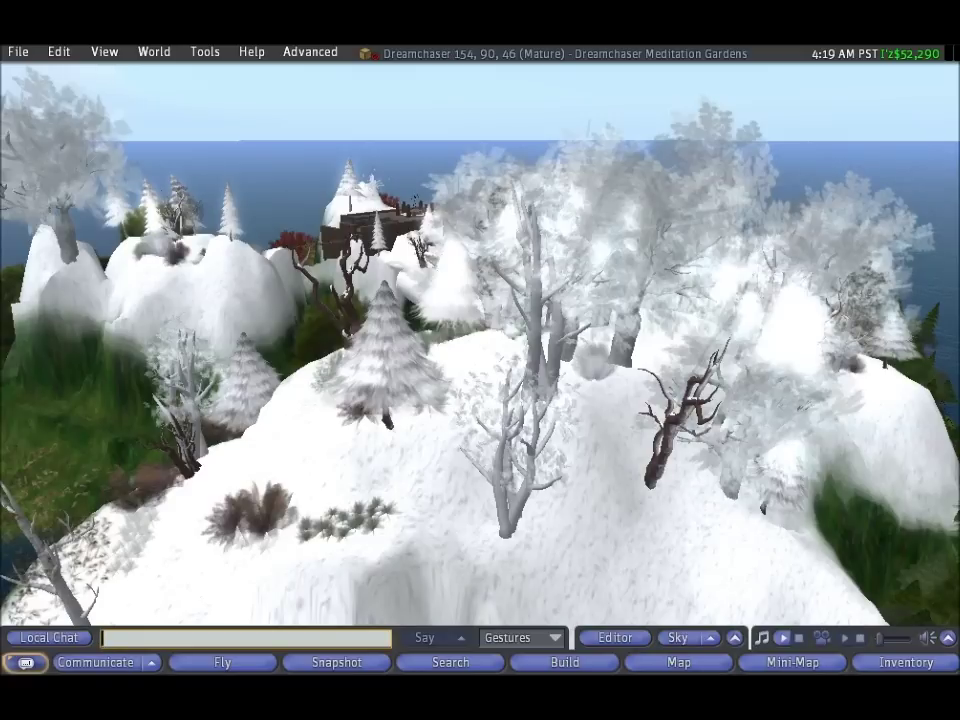
- Examine the snow-covered island from above, along its tree-lined path and around its clearing
alt+click(604, 306)
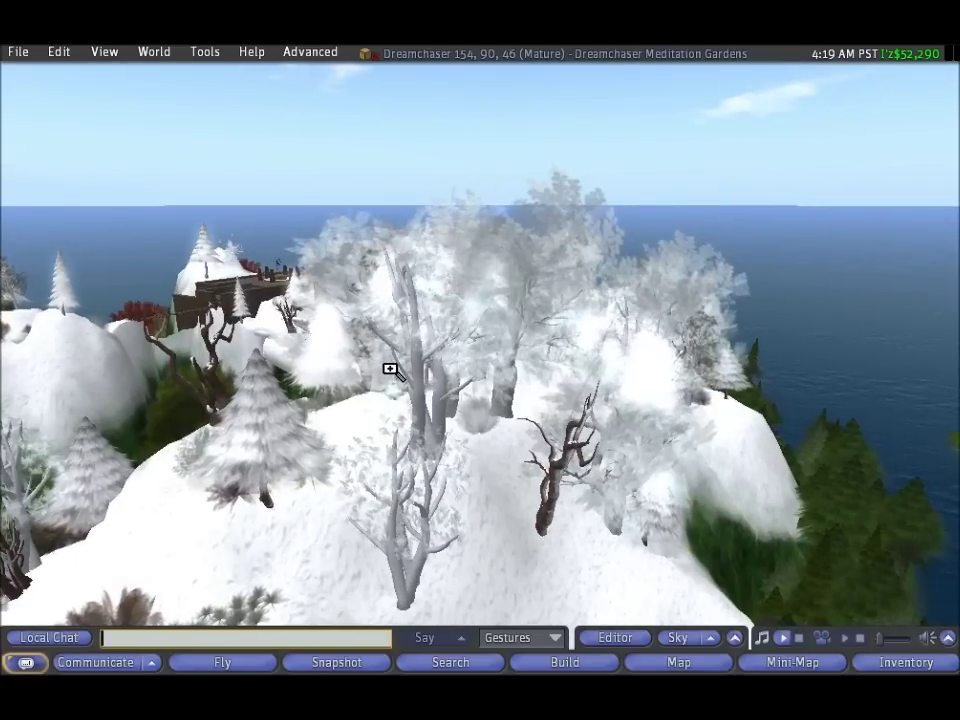
alt+drag(390, 370, 465, 360)
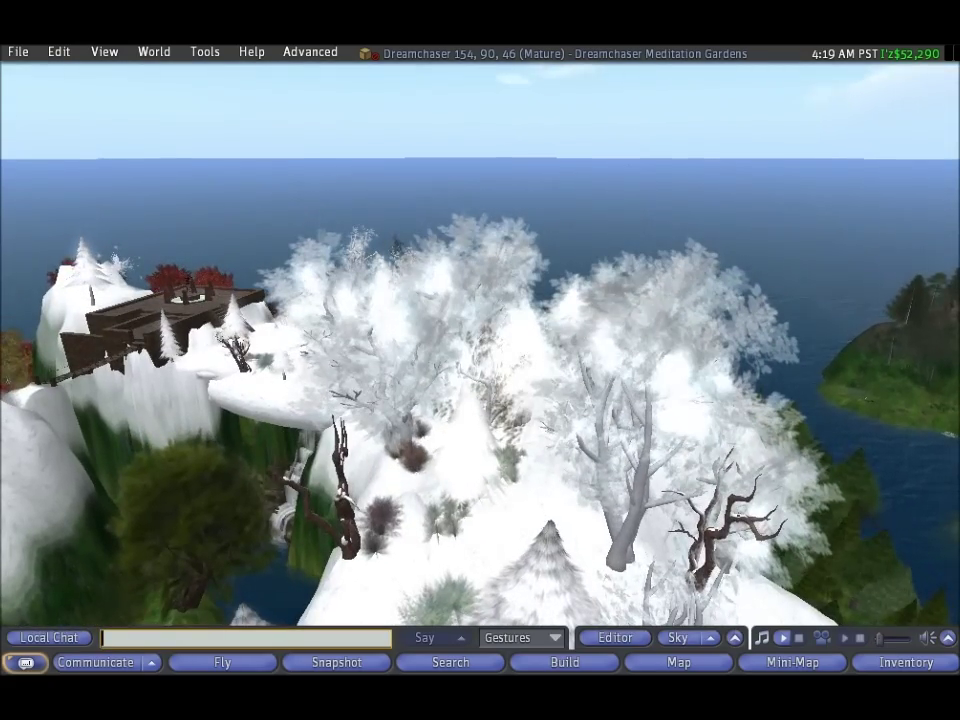
alt+drag(530, 415, 484, 318)
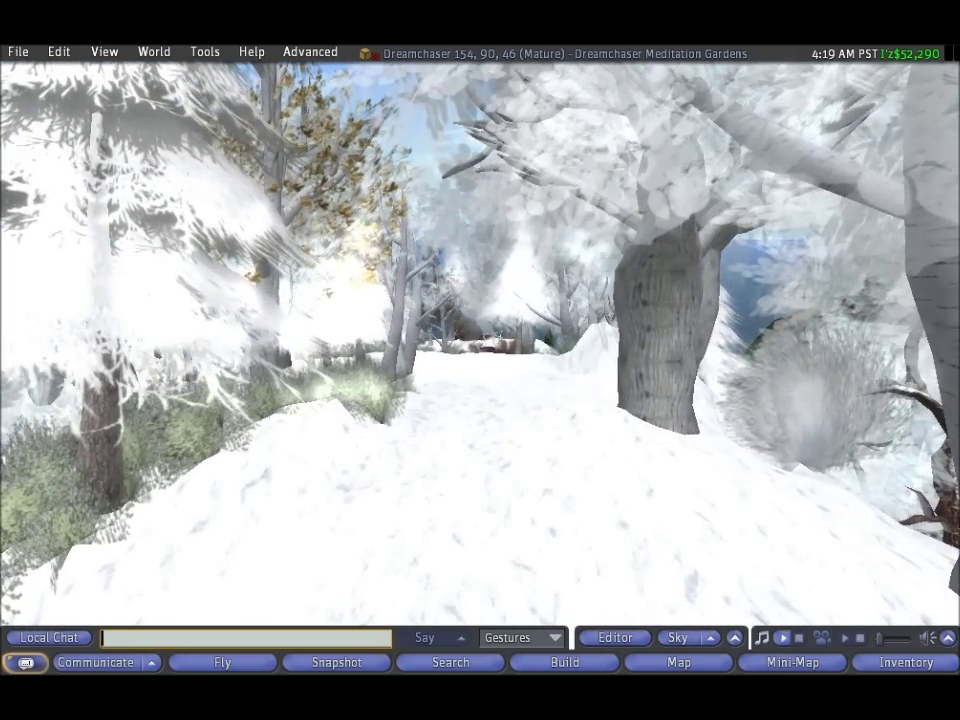
alt+drag(458, 384, 456, 352)
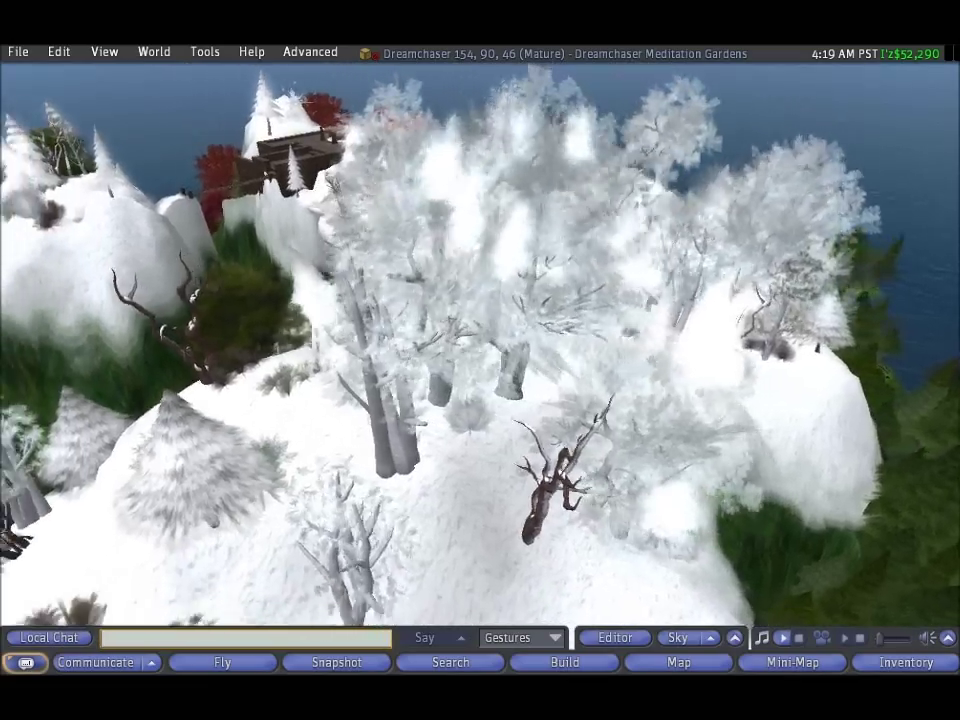
alt+drag(624, 330, 504, 357)
alt+click(615, 360)
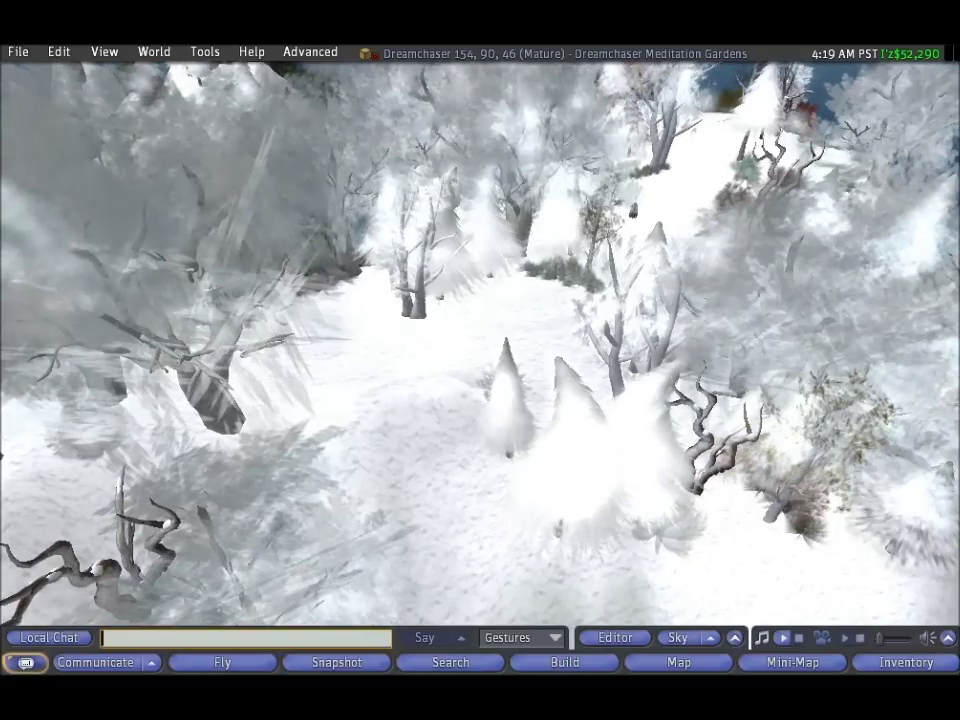
alt+drag(480, 345, 450, 346)
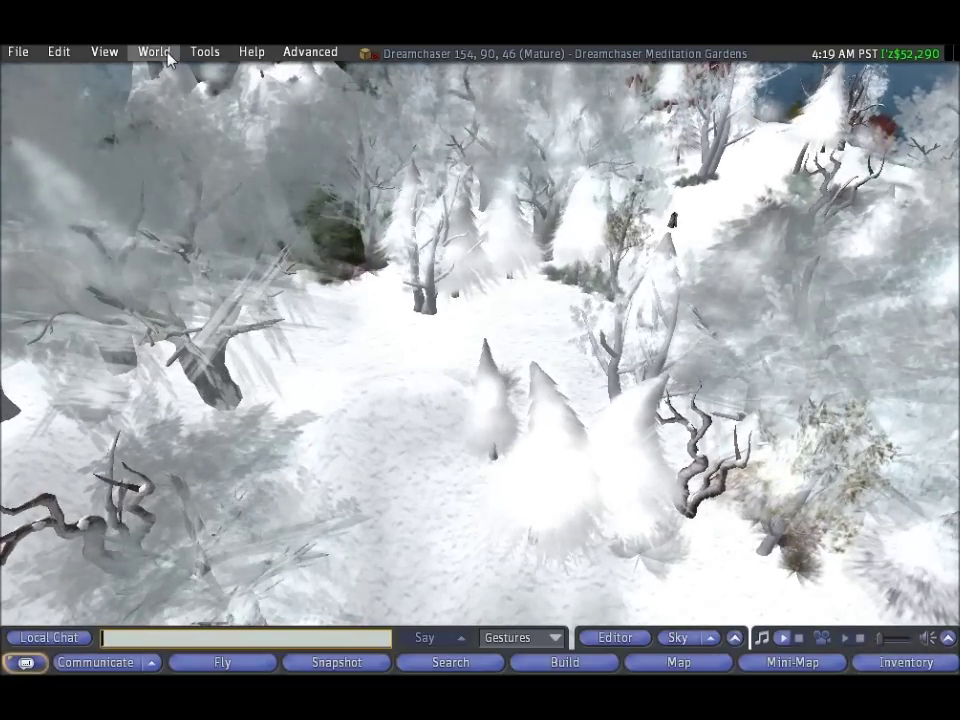
- Set the world's environment lighting to Sunrise and frame the snowy clearing
click(155, 52)
mouse_move(282, 615)
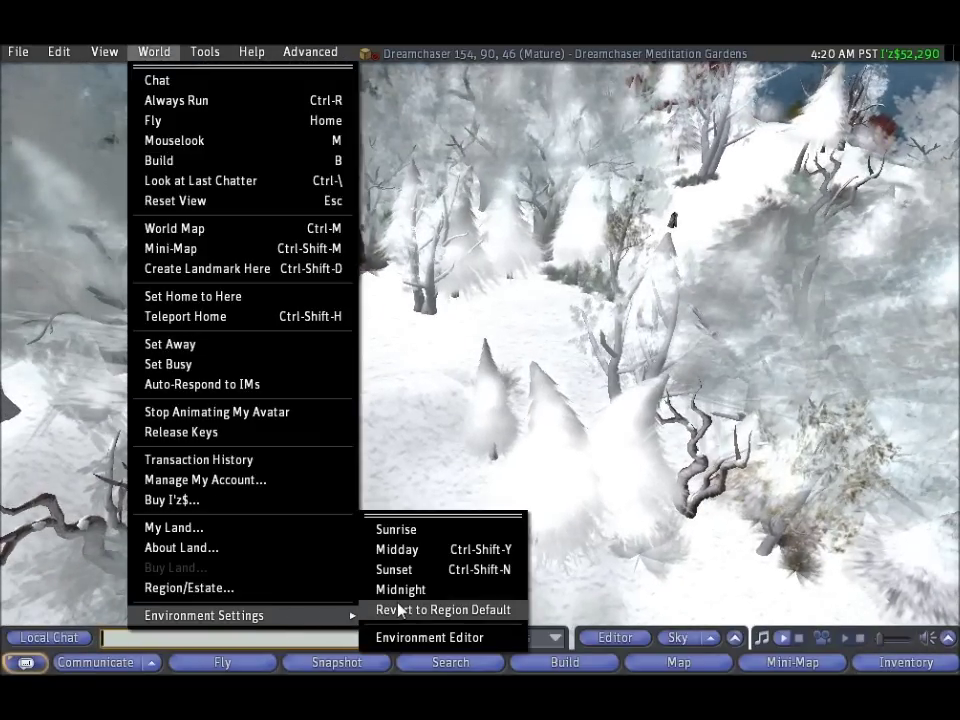
click(415, 535)
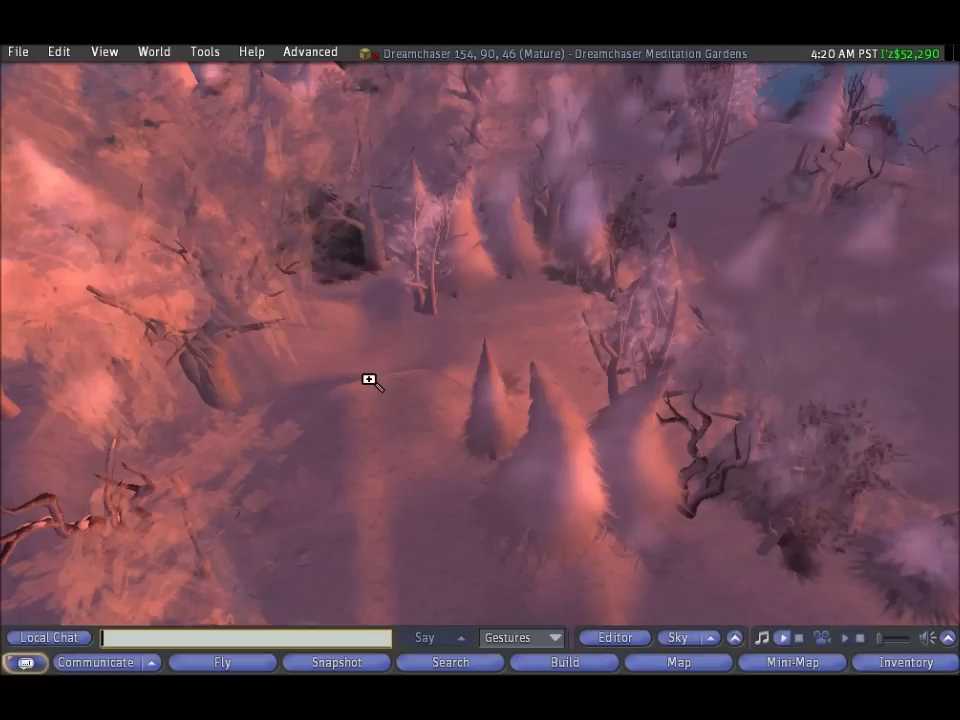
alt+drag(369, 379, 369, 420)
alt+drag(521, 336, 478, 342)
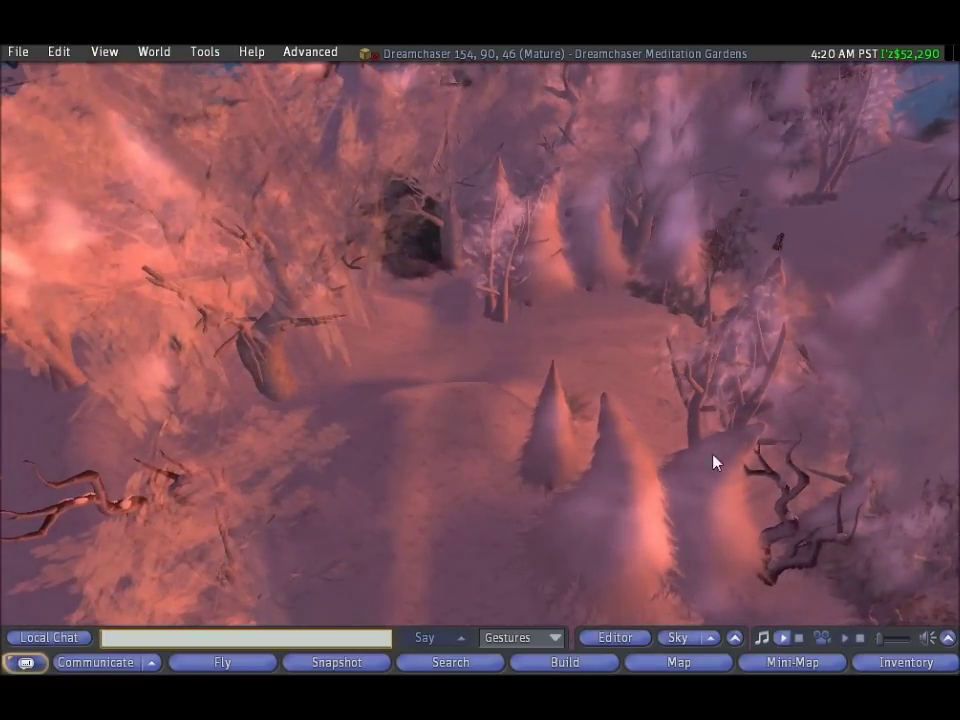
- Place the [W-TK] 16m Cloud from the inventory's Weather folder in the snowy clearing and raise it to about Z 76.3
click(903, 660)
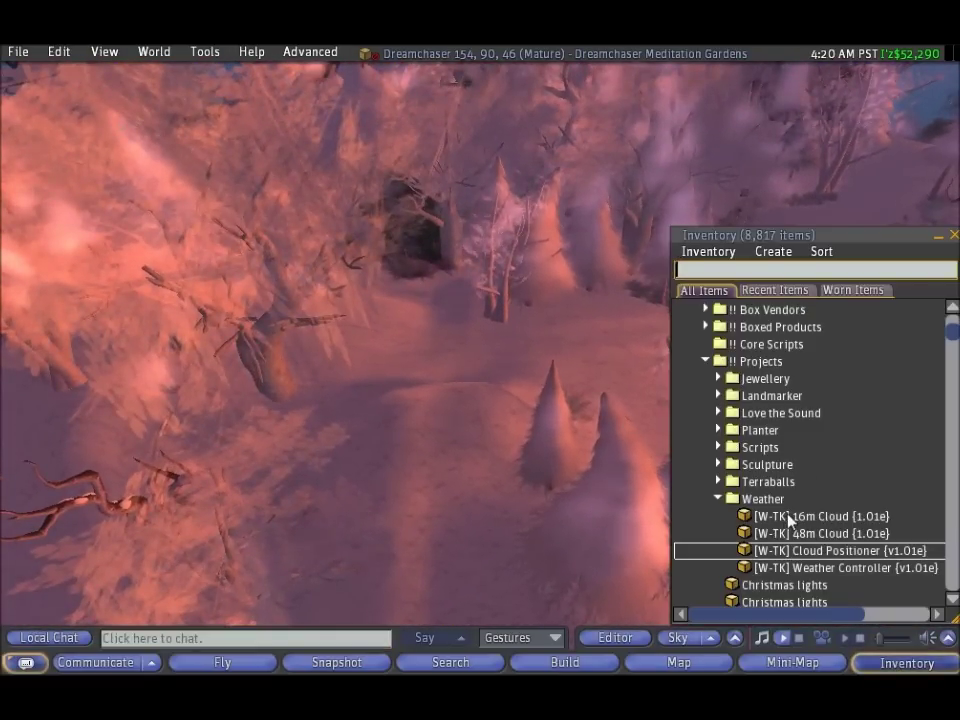
drag(787, 518, 345, 428)
drag(437, 420, 456, 414)
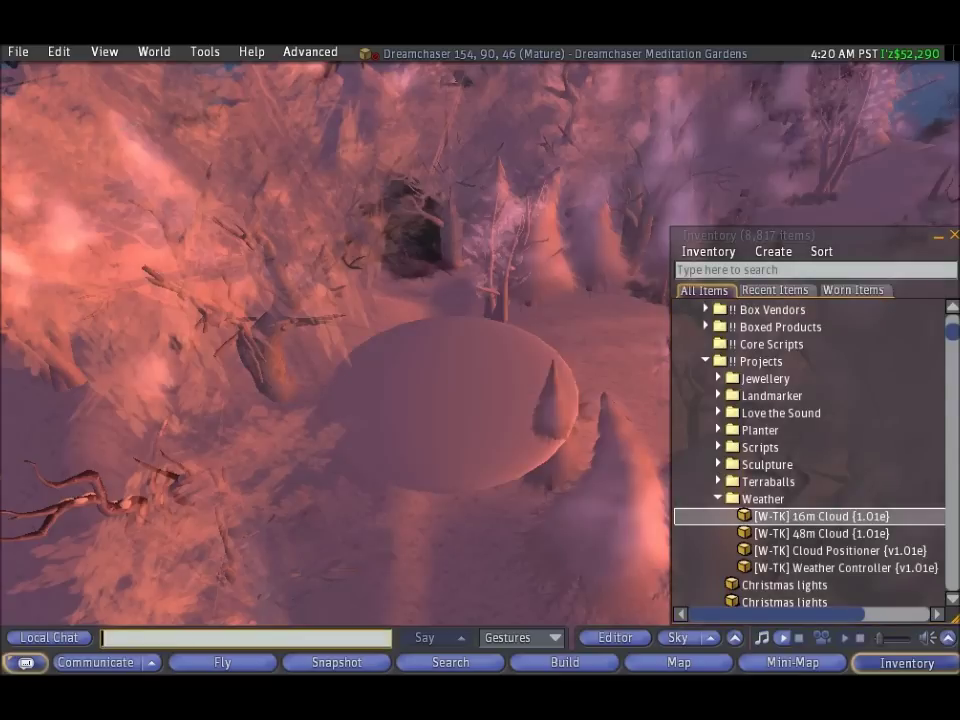
right_click(478, 432)
click(514, 461)
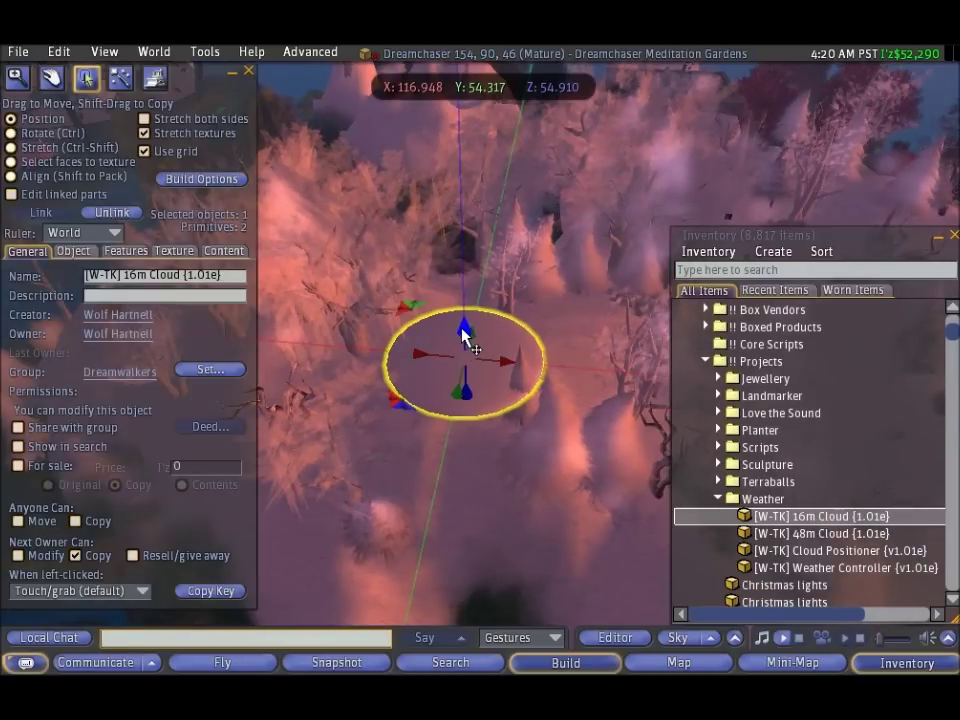
drag(465, 340, 500, 135)
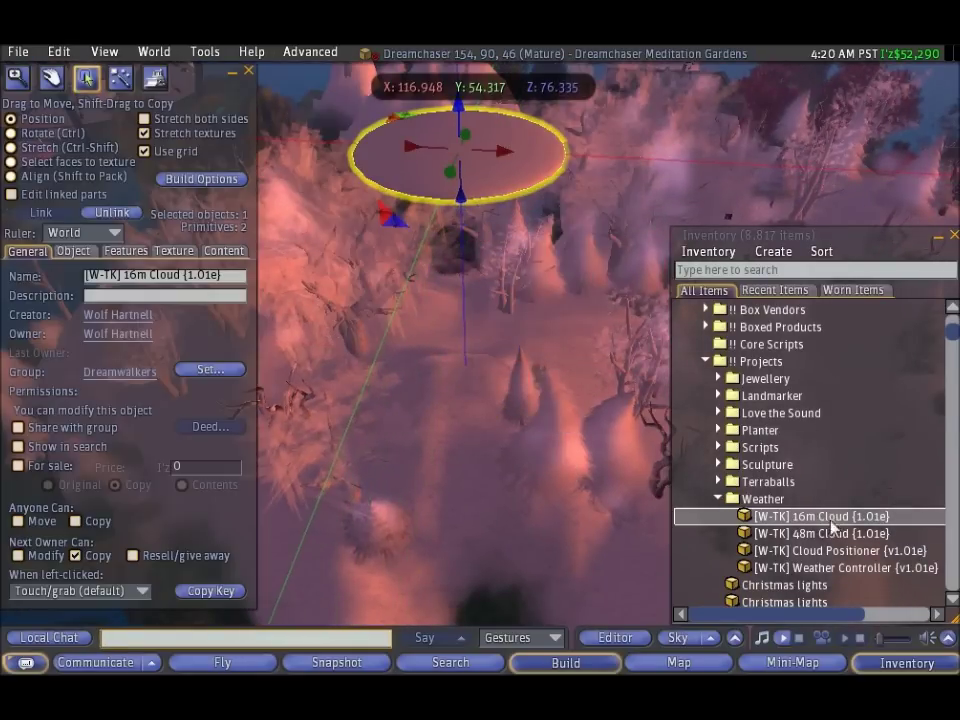
- Place the [W-TK] 48m Cloud from the inventory on the island and move it beside the 16m cloud to X 144.5, Y 74
drag(815, 533, 487, 446)
drag(456, 397, 530, 488)
key(Escape)
ctrl+alt+drag(481, 345, 482, 360)
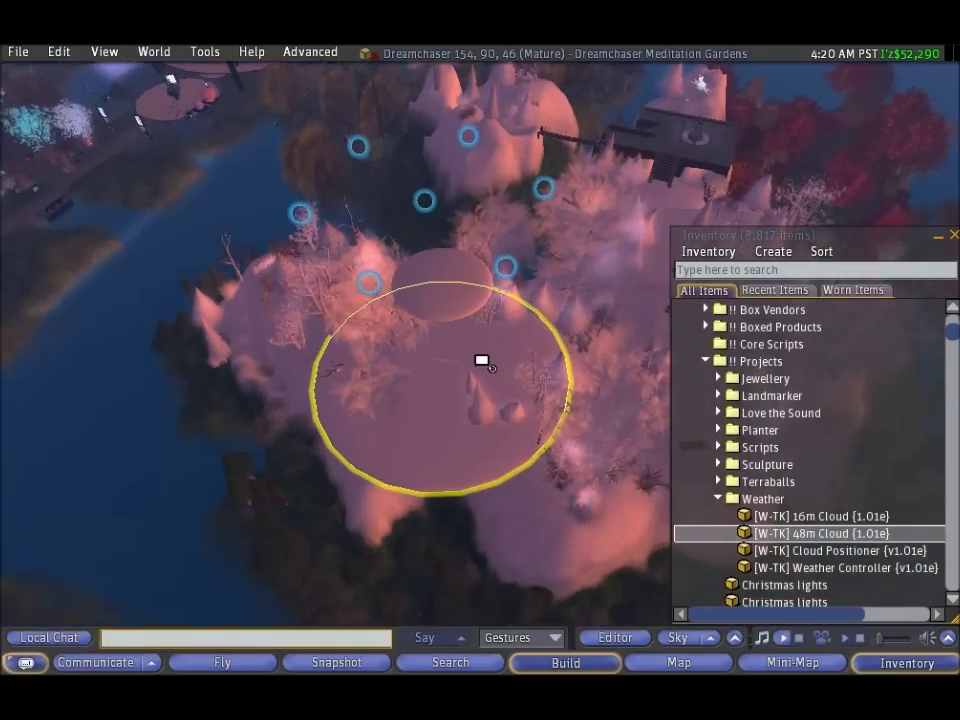
drag(399, 304, 556, 270)
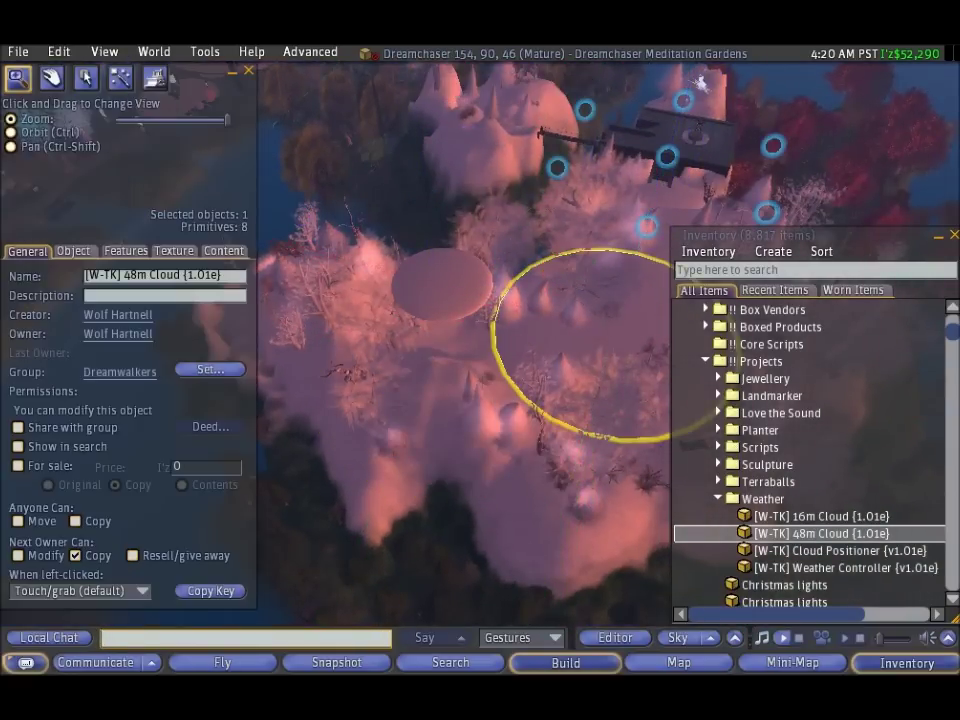
- Raise the 48m cloud above the treetops to about Z 72.8 and check its coverage of the island
alt+drag(610, 290, 610, 240)
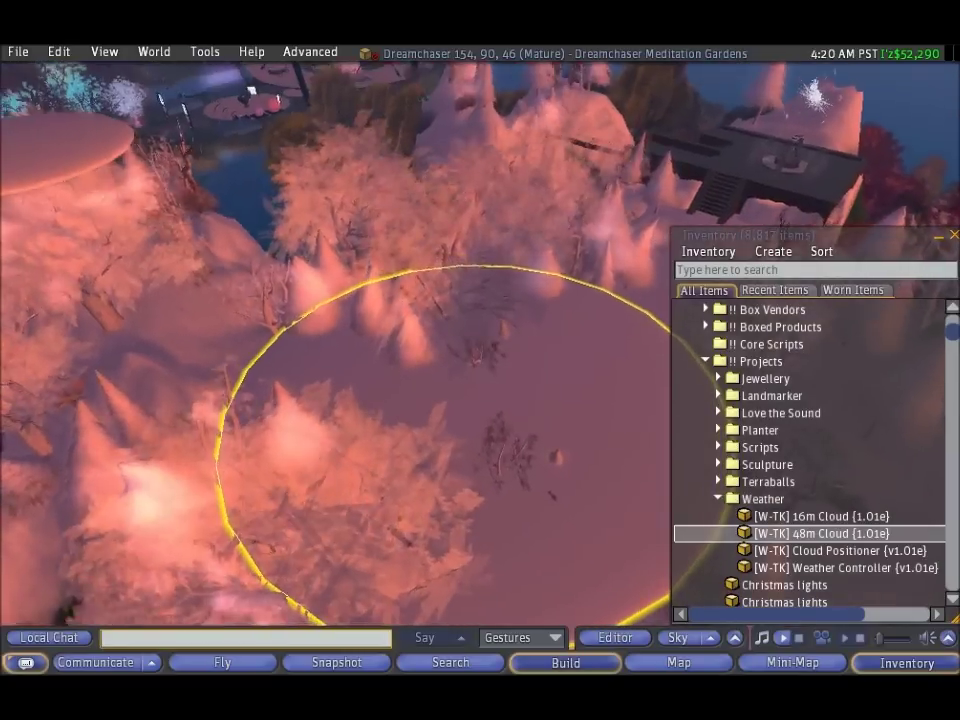
ctrl+alt+drag(458, 375, 425, 362)
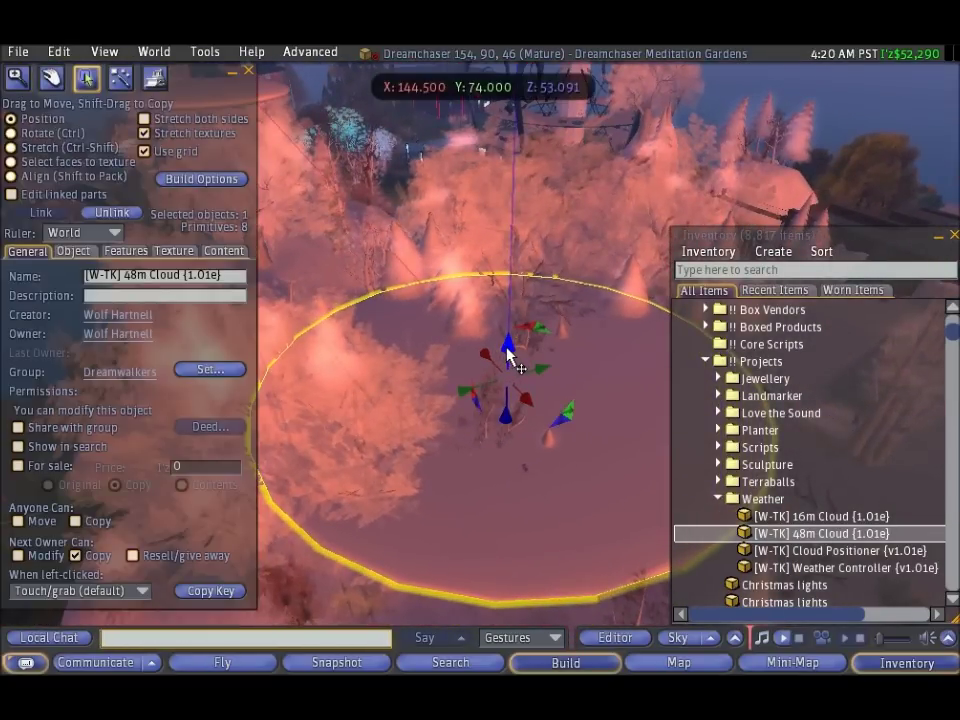
drag(507, 346, 519, 130)
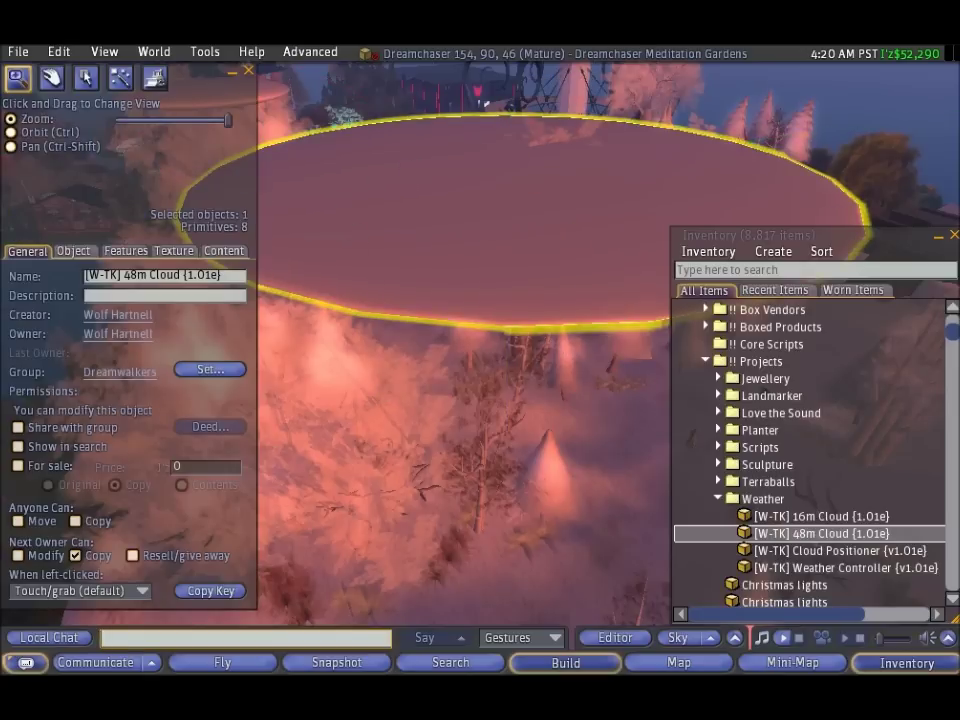
ctrl+alt+drag(375, 184, 489, 381)
ctrl+alt+drag(543, 506, 482, 360)
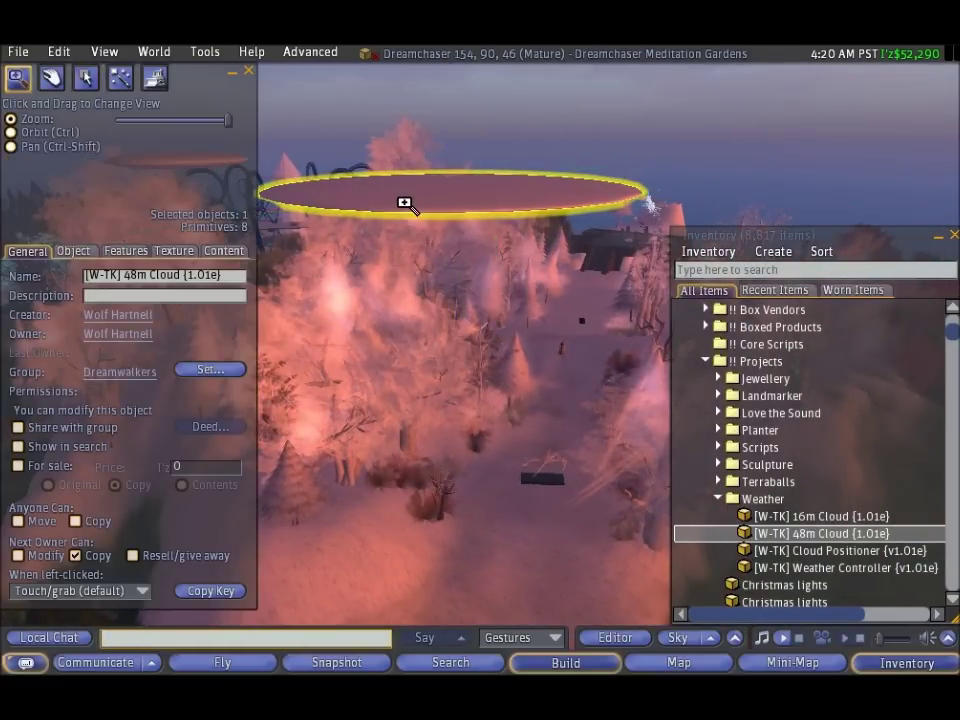
ctrl+alt+drag(404, 204, 450, 378)
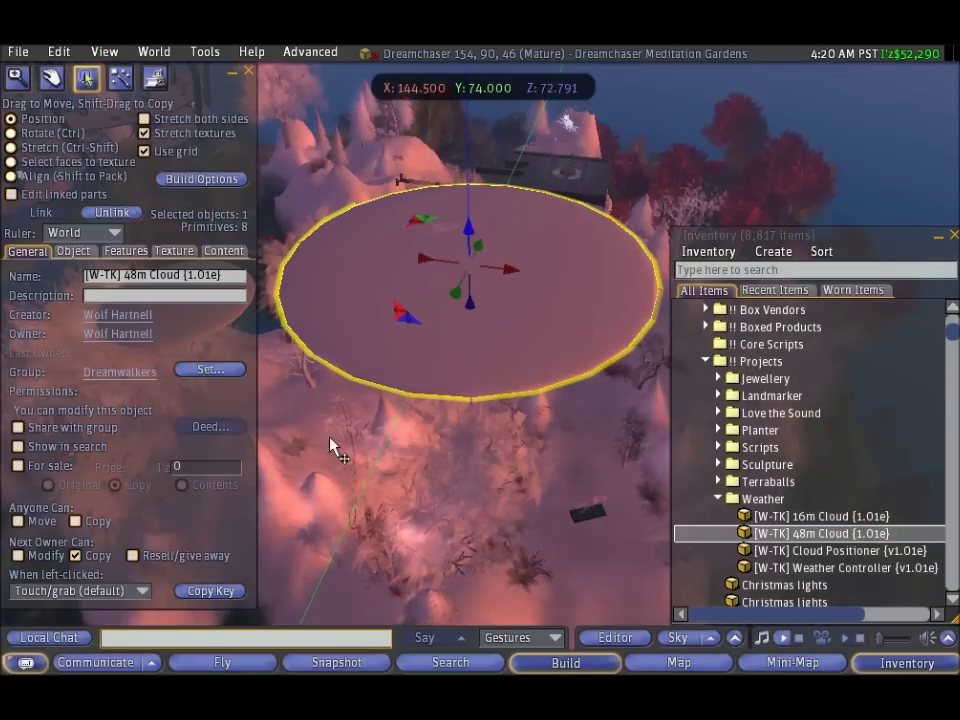
ctrl+alt+drag(478, 313, 483, 370)
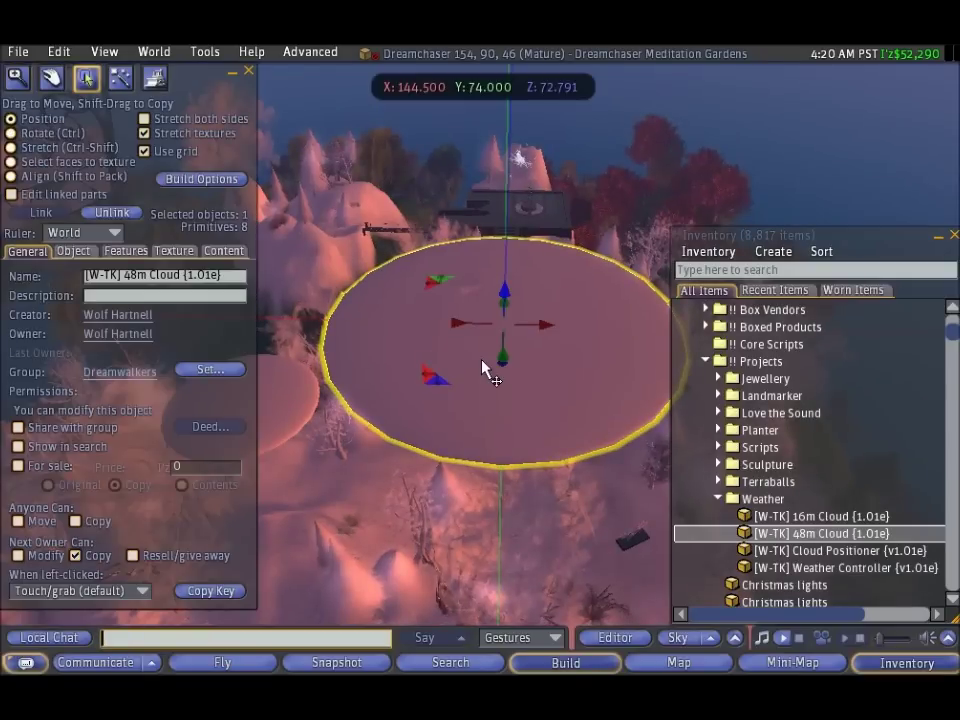
- Delete the 48m cloud from above the island
right_click(458, 420)
click(465, 468)
click(513, 425)
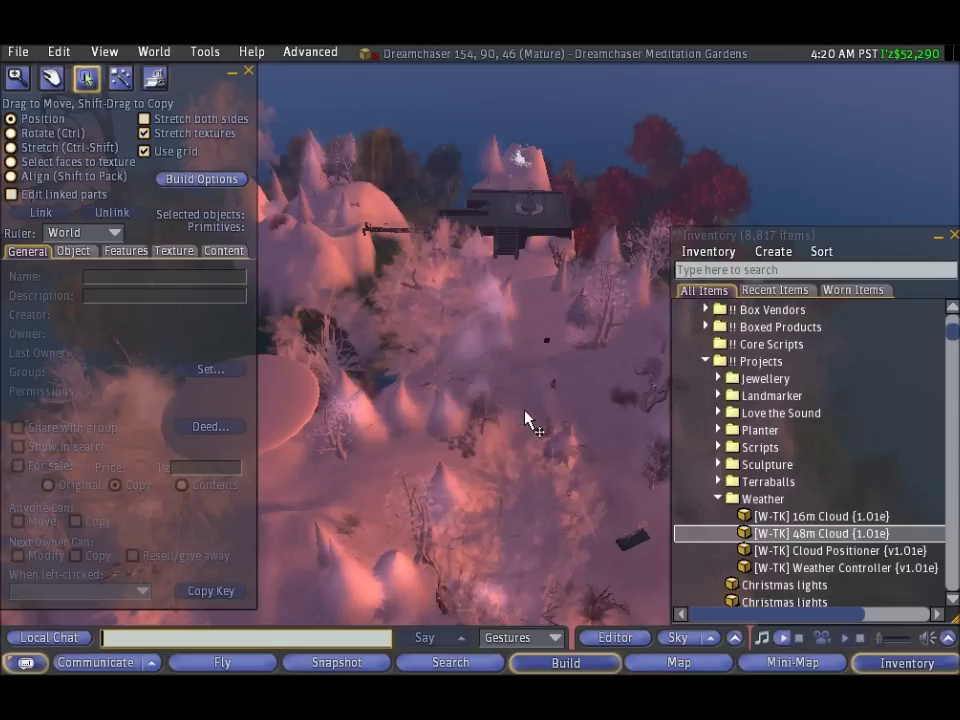
- Move the 16m cloud horizontally over the island's narrow end to X 72, Y 74.5
alt+click(317, 435)
ctrl+alt+drag(452, 349, 480, 360)
click(480, 368)
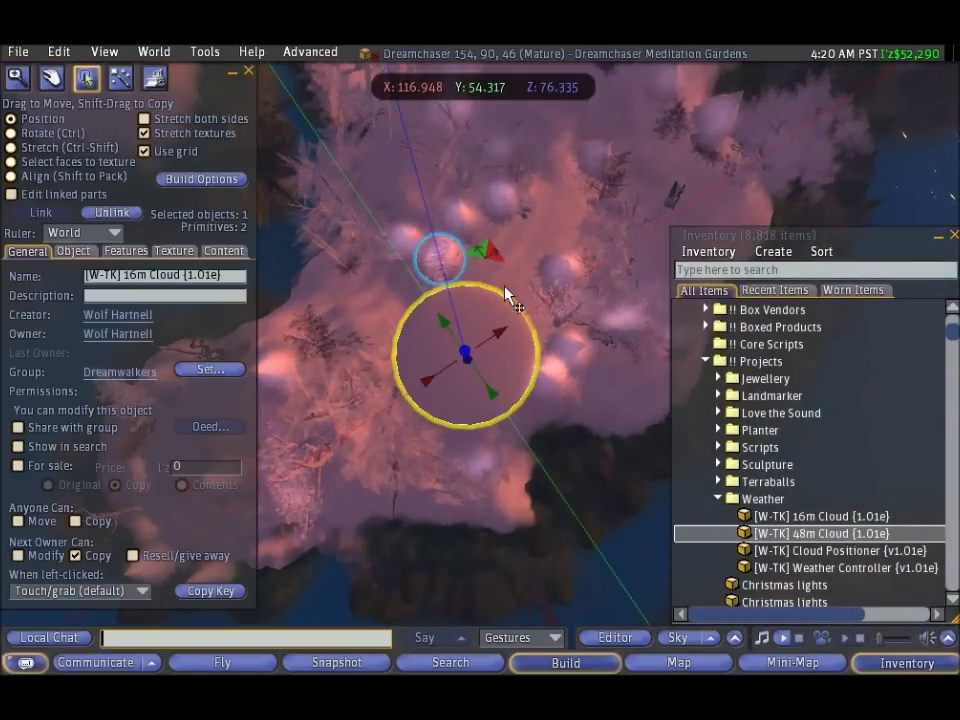
drag(490, 256, 272, 295)
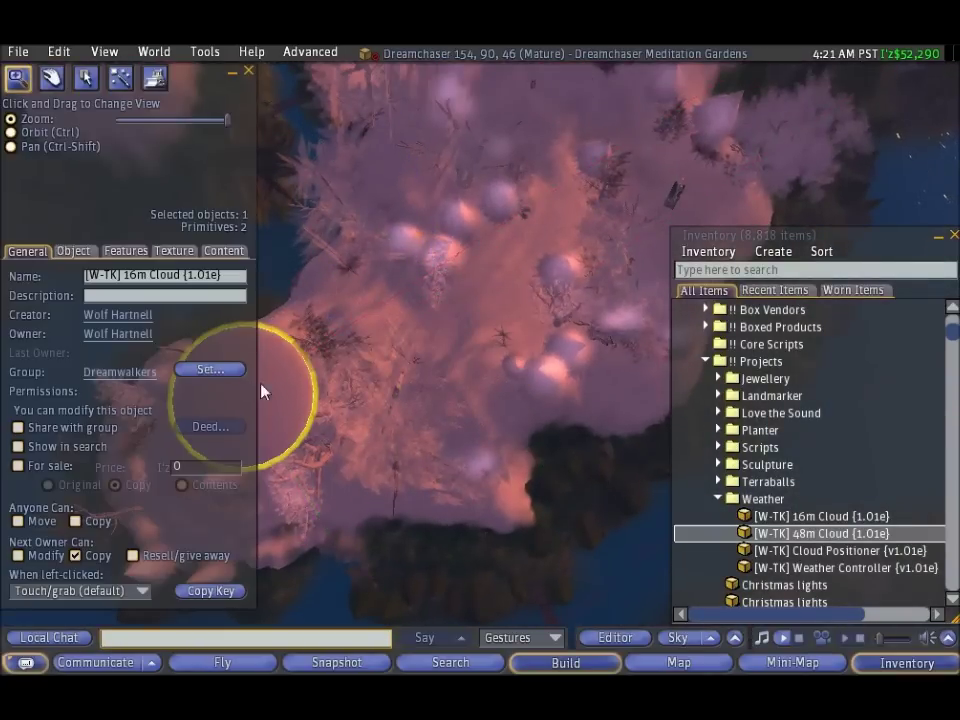
alt+drag(262, 386, 80, 388)
alt+drag(437, 358, 523, 349)
drag(531, 303, 420, 345)
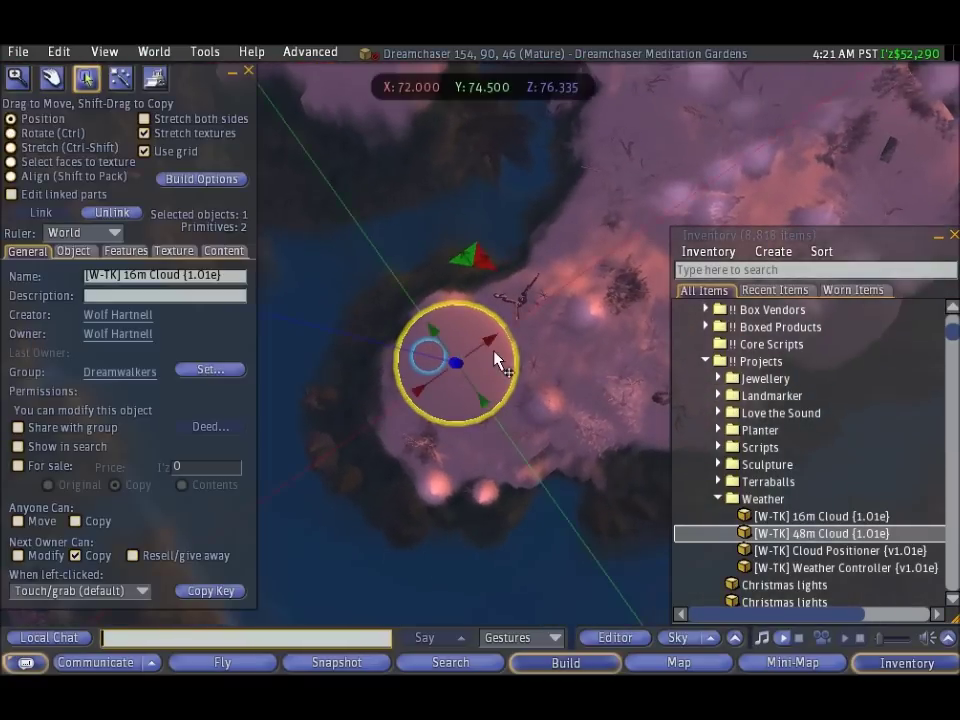
- Copy the 16m cloud twice to form a touching triangle of three clouds and select all three
shift+drag(480, 265, 570, 325)
shift+click(462, 395)
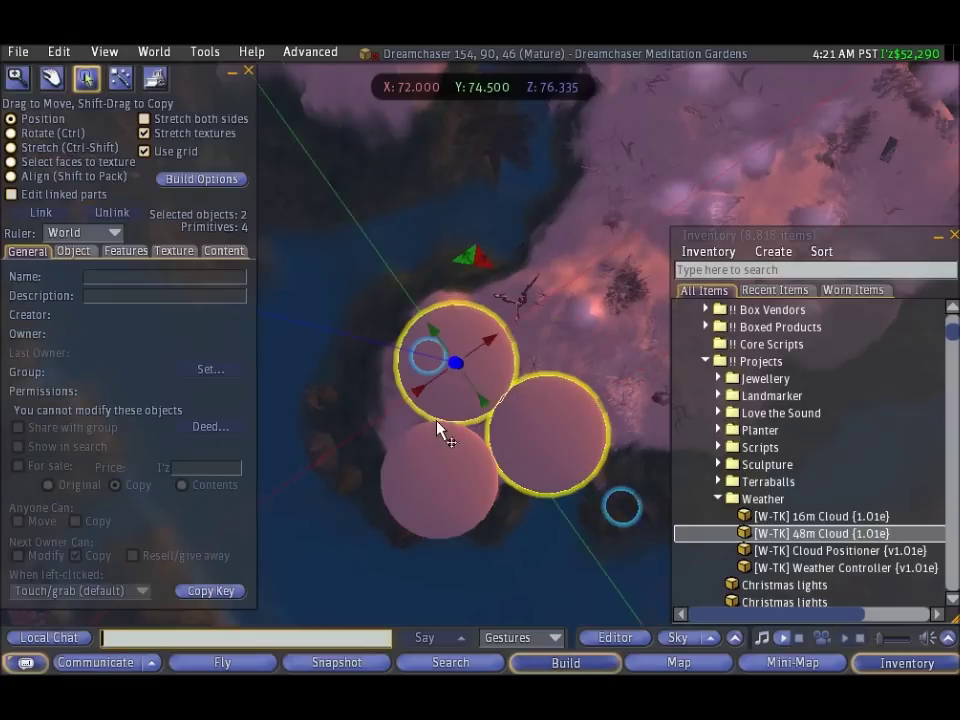
shift+click(435, 456)
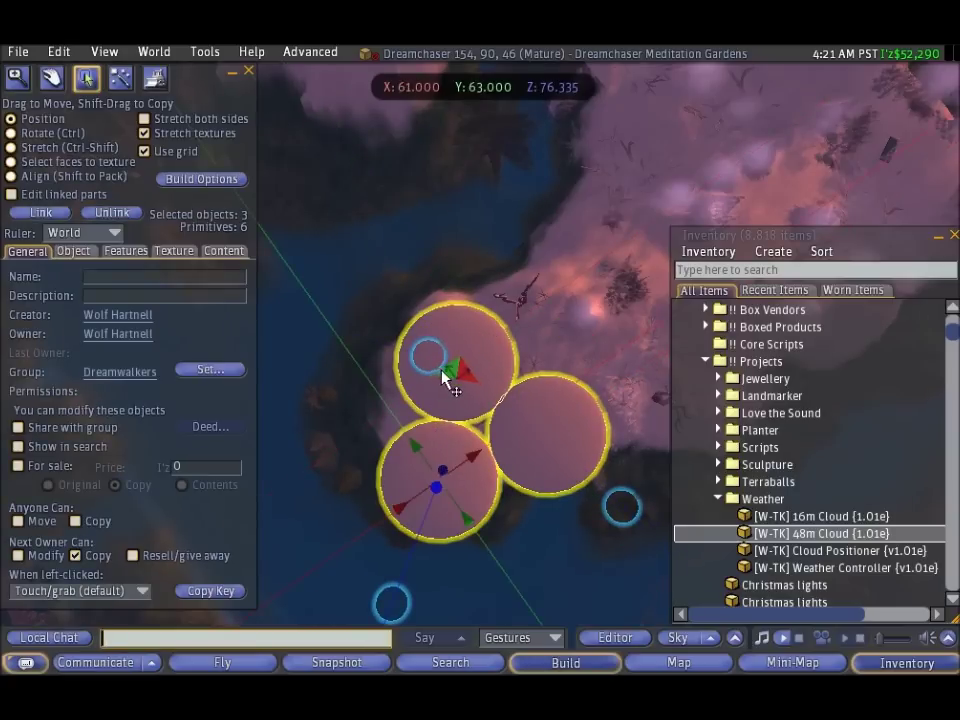
- Duplicate the three-cloud group edge to edge along the island, including copies at X 107.5, Y 52 and X 113.5, Y 78.5
shift+drag(455, 372, 577, 220)
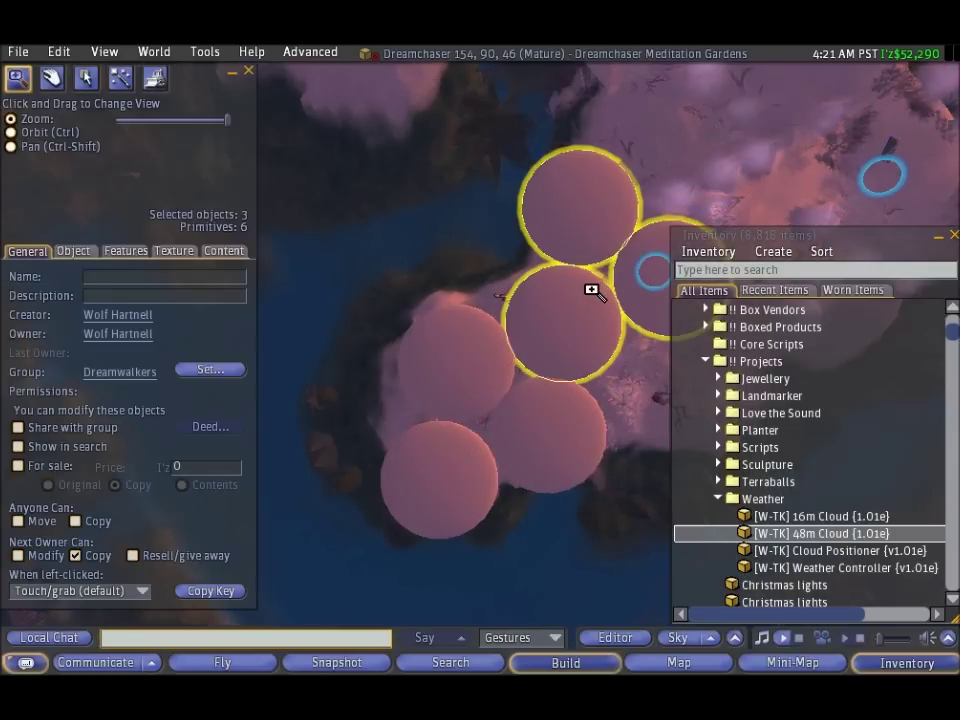
alt+drag(593, 289, 482, 360)
shift+drag(530, 297, 680, 402)
alt+drag(609, 399, 519, 350)
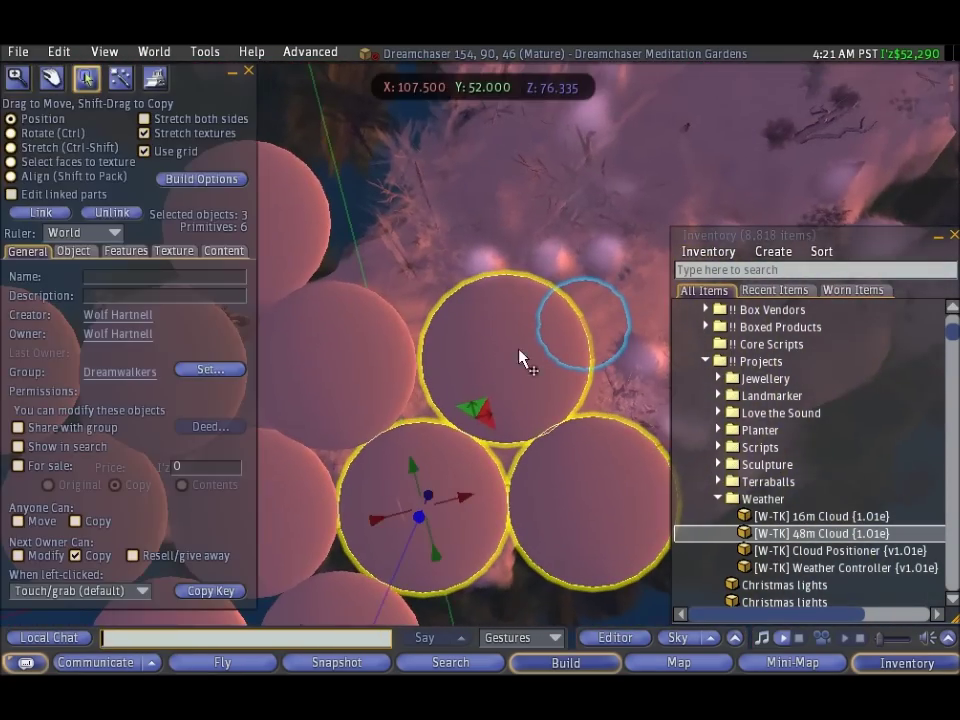
drag(478, 408, 472, 124)
- Continue tiling copies of the three-cloud group toward the dark stone platform, including one at X 161, Y 67.5
alt+drag(570, 154, 511, 274)
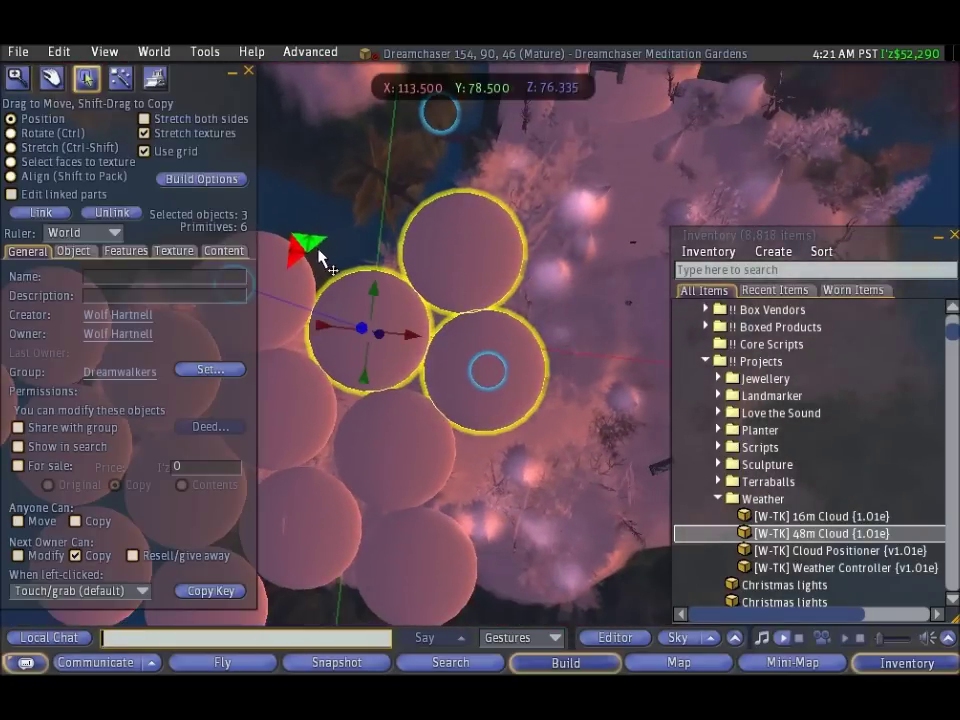
drag(309, 248, 528, 361)
drag(450, 274, 487, 412)
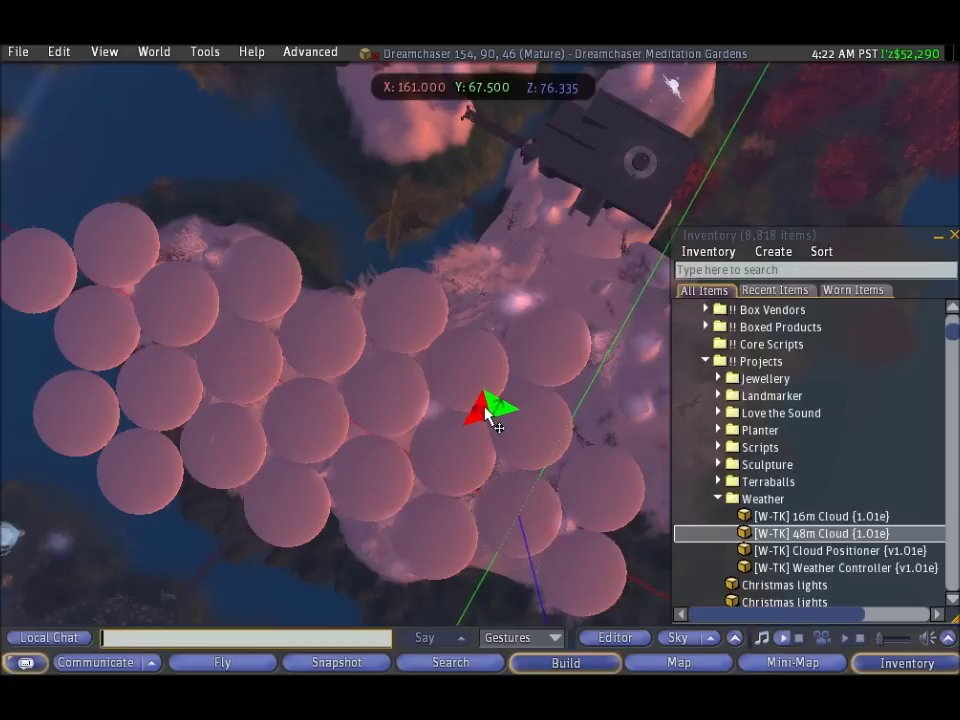
alt+drag(570, 490, 610, 450)
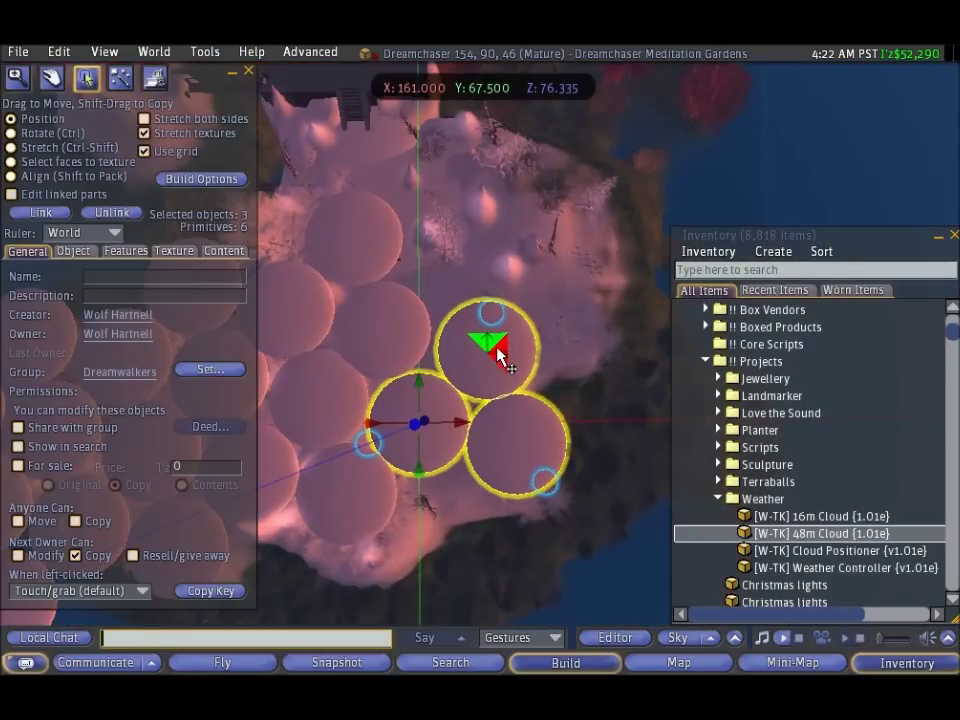
drag(499, 352, 527, 192)
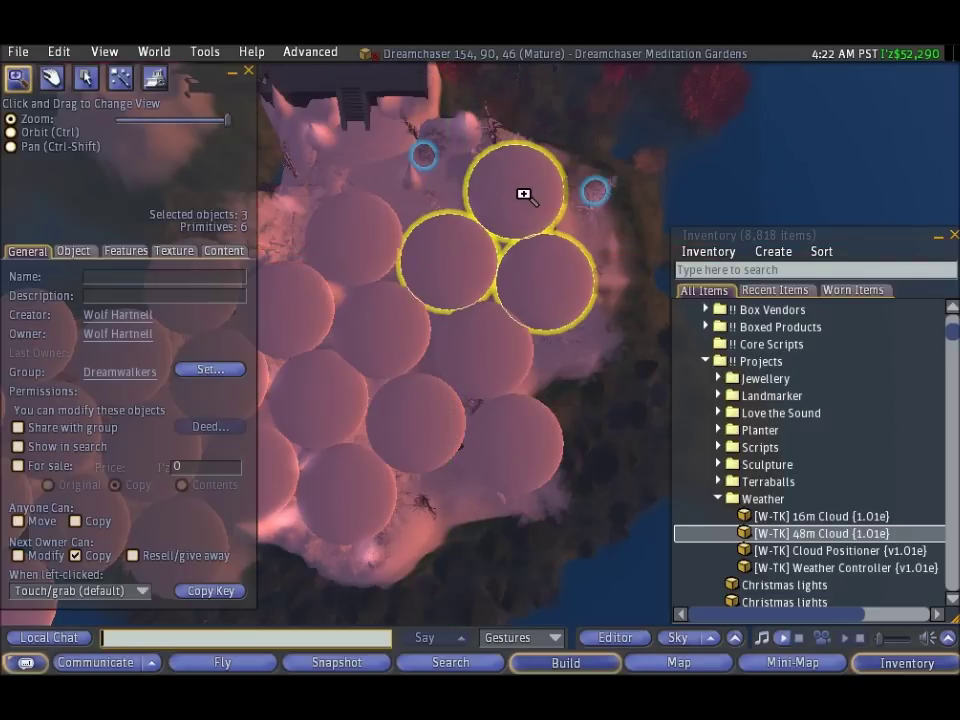
- Delete the outermost 16m cloud overhanging the water beyond the island's narrow end, at X 96.5, Y 40.5
alt+drag(456, 281, 408, 282)
alt+drag(434, 397, 484, 358)
alt+drag(396, 210, 368, 210)
alt+drag(420, 260, 470, 335)
click(428, 240)
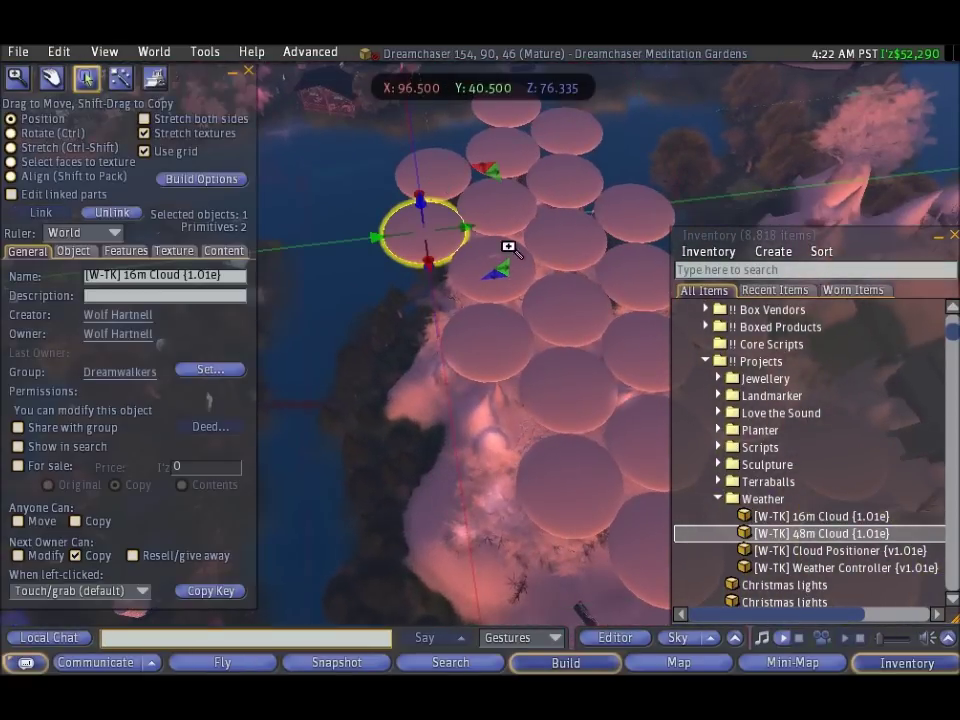
alt+drag(508, 247, 579, 336)
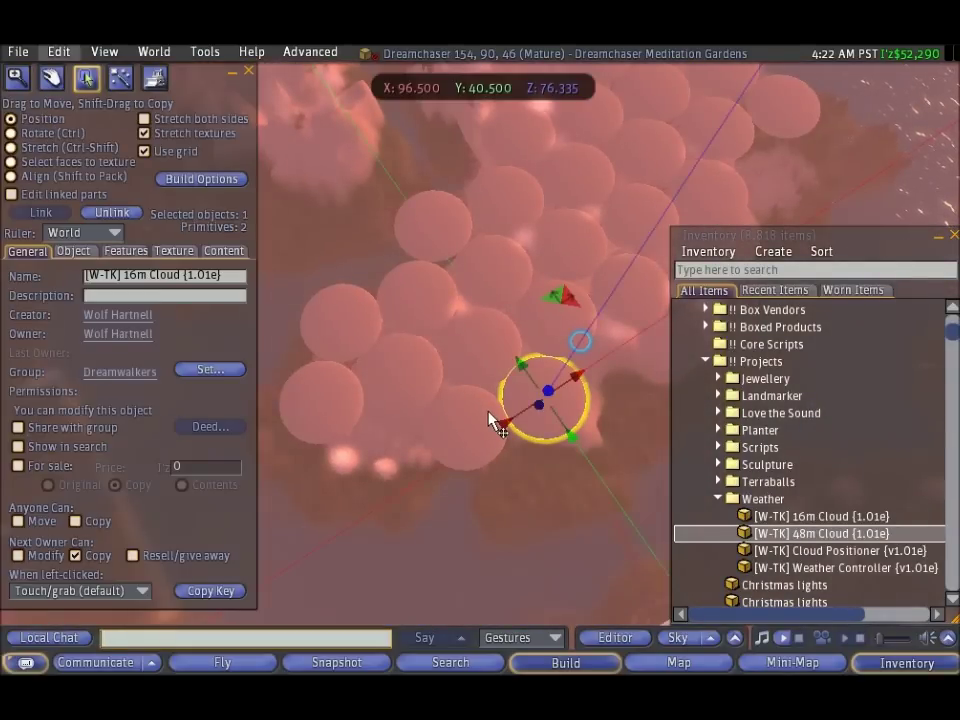
key(Delete)
- Delete the surplus 16m cloud on the inlet side of the tiled layer, at X 98, Y 82
alt+drag(429, 231, 605, 233)
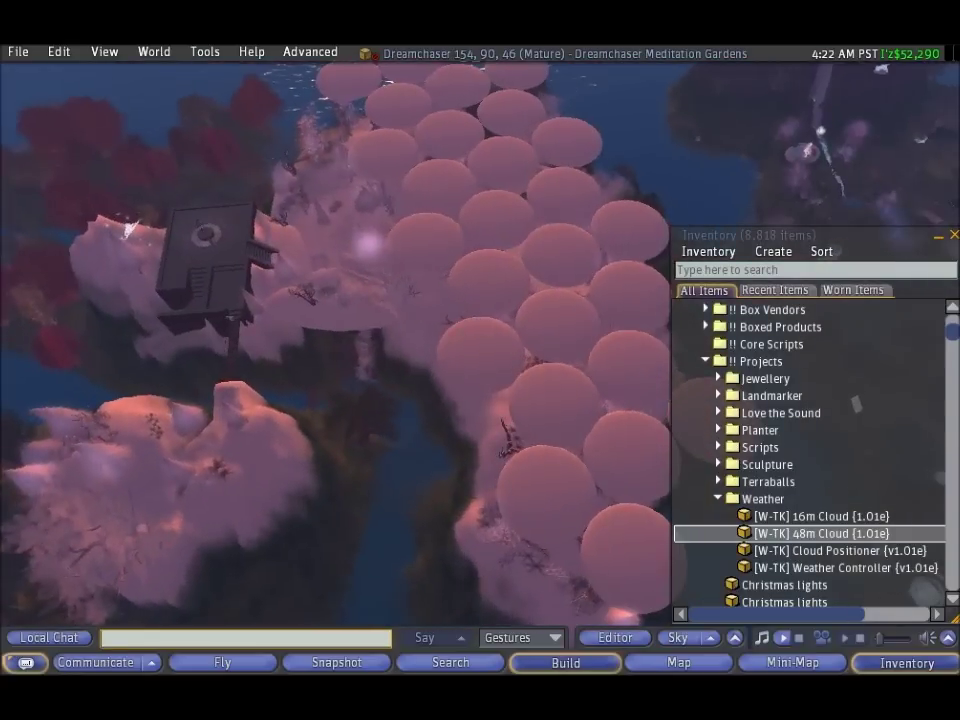
click(481, 366)
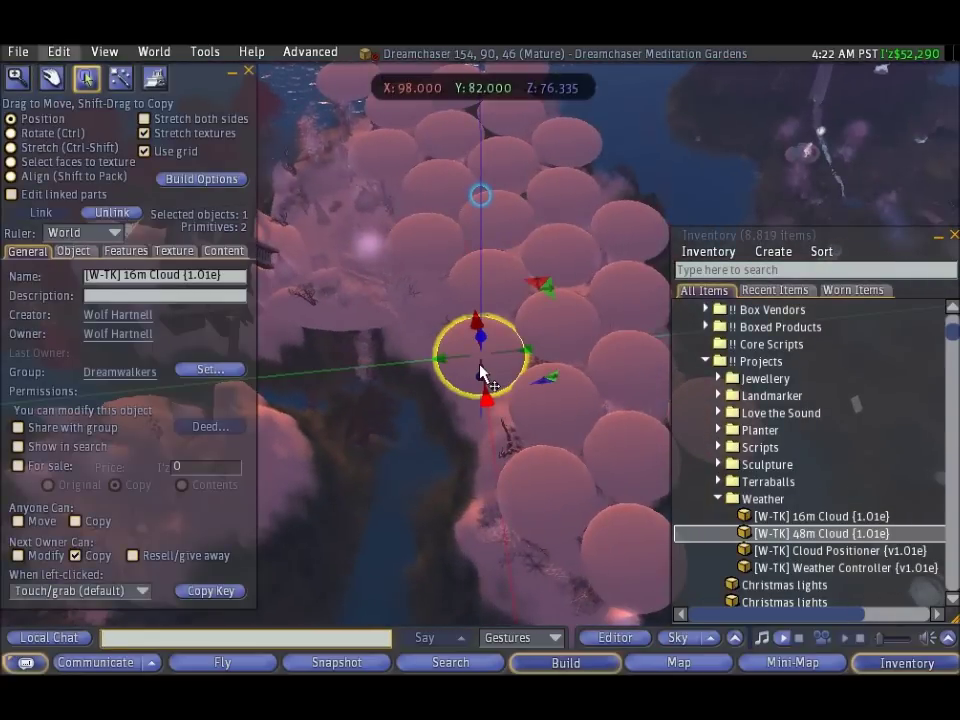
key(Escape)
key(Escape)
- Place the [W-TK] Cloud Positioner {v1.01e} from the Weather folder on the open snowy ground beside the cloud layer
alt+drag(560, 350, 492, 385)
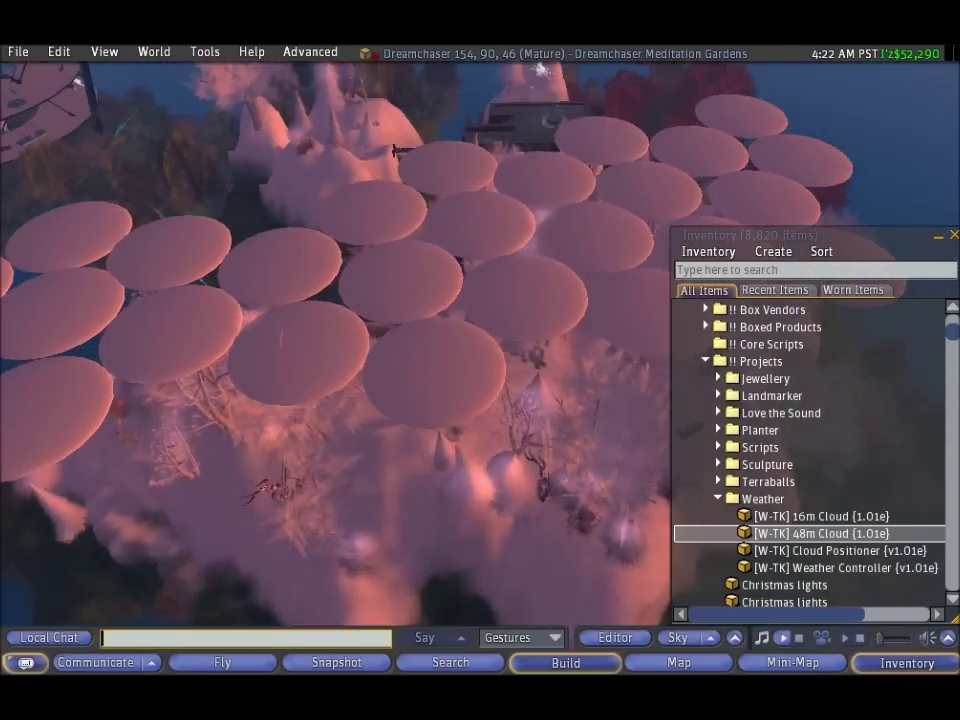
key(ctrl+1)
alt+drag(430, 400, 366, 380)
key(ctrl+1)
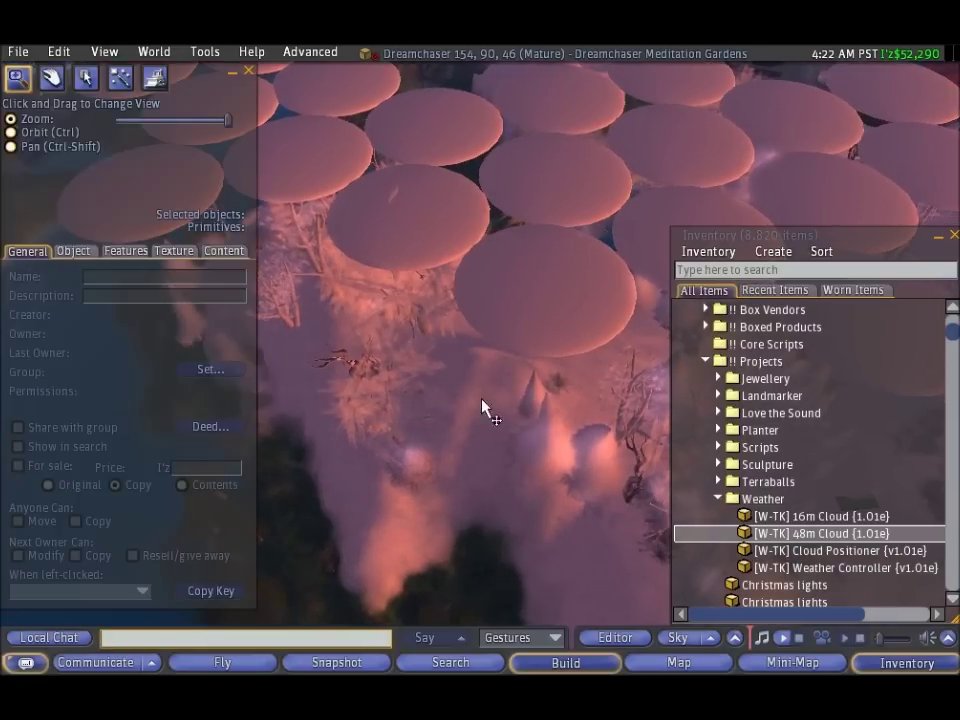
key(ctrl+3)
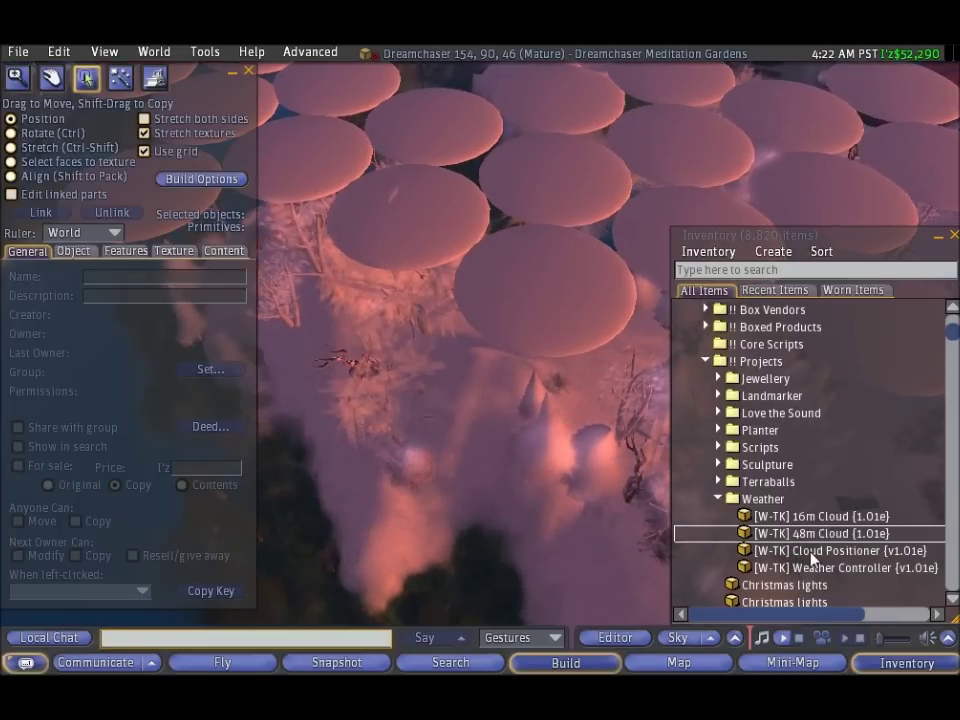
drag(811, 555, 676, 478)
drag(497, 369, 486, 215)
click(248, 71)
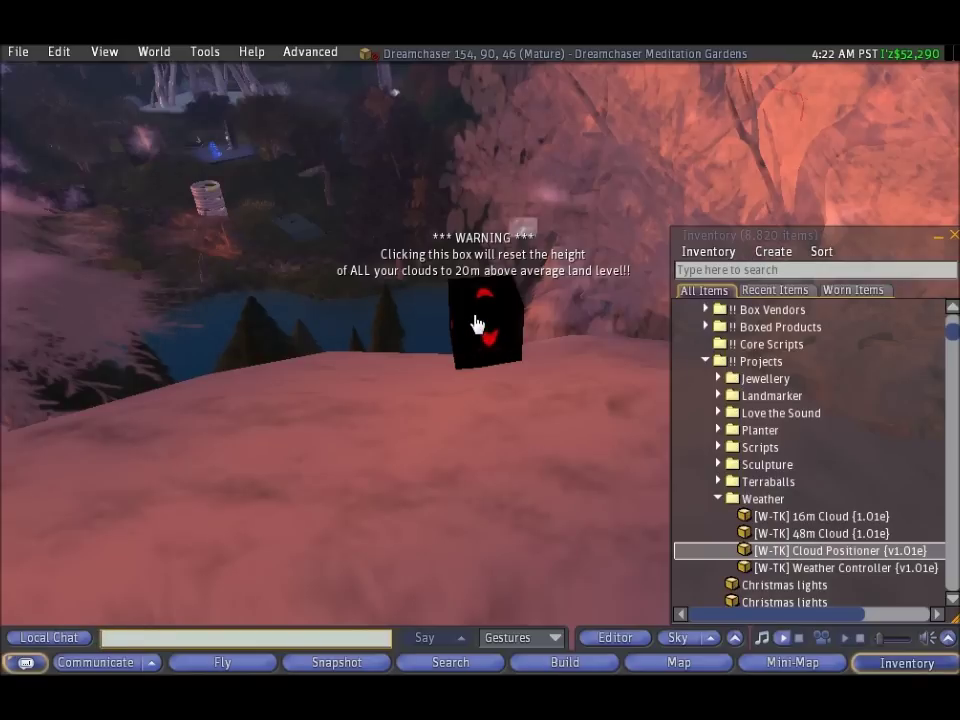
- Activate the Cloud Positioner box to reset the height of all clouds to 20m above average land level
key(Escape)
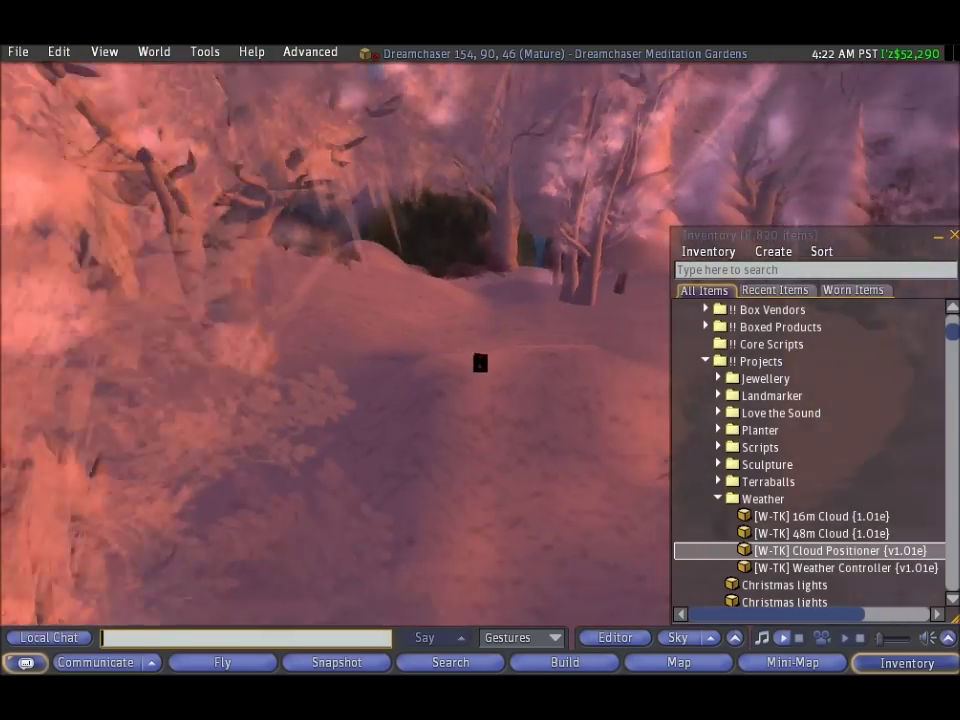
alt+drag(483, 360, 461, 390)
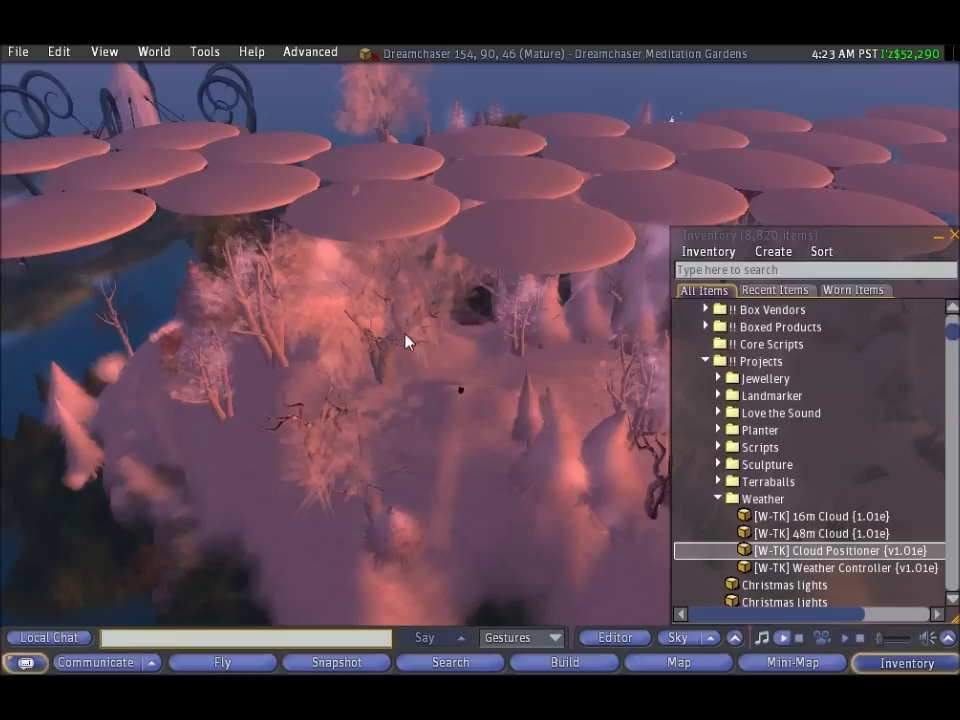
click(461, 391)
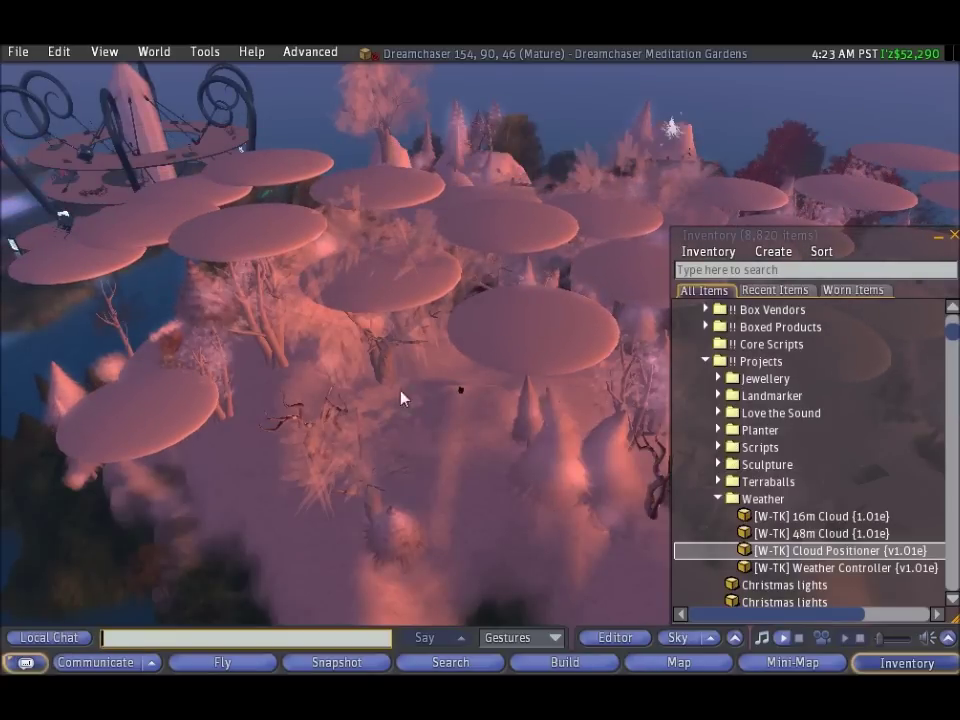
- Raise the low-lying 16m cloud on the snowy slope at X 81, Y 44 to Z 56.244
ctrl+alt+drag(401, 391, 580, 328)
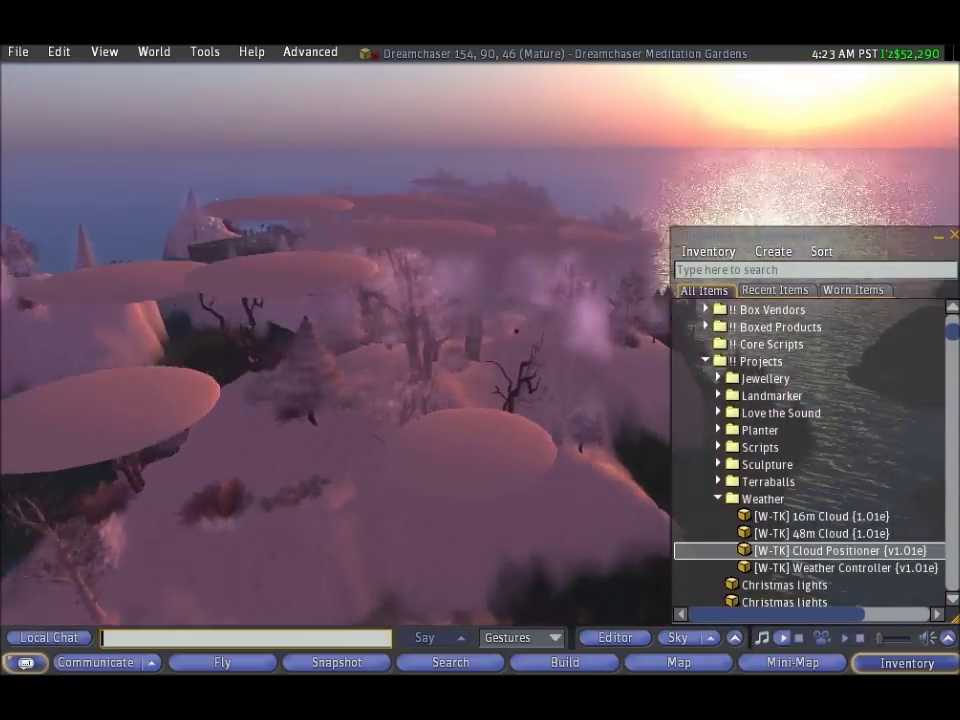
alt+drag(418, 350, 480, 361)
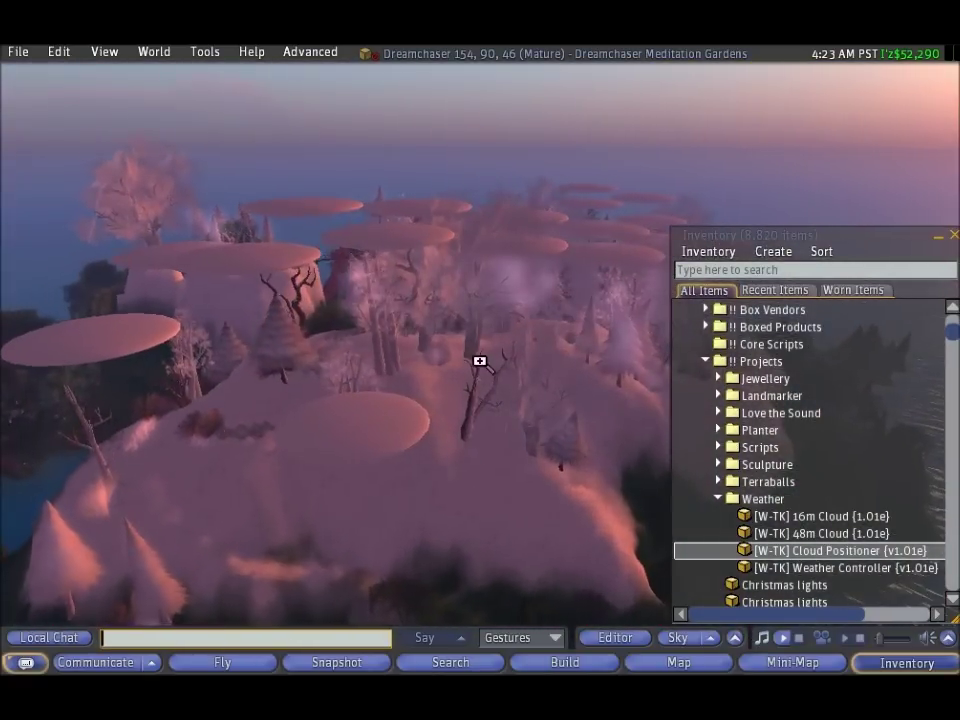
alt+click(320, 520)
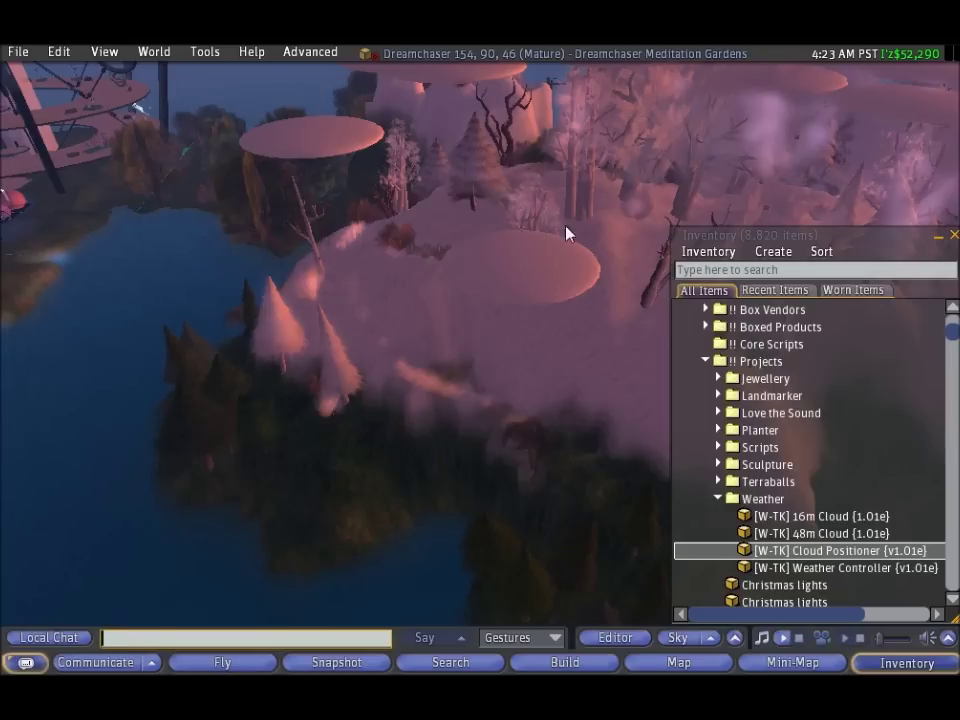
alt+drag(626, 290, 624, 245)
ctrl+alt+drag(364, 362, 364, 400)
key(Left)
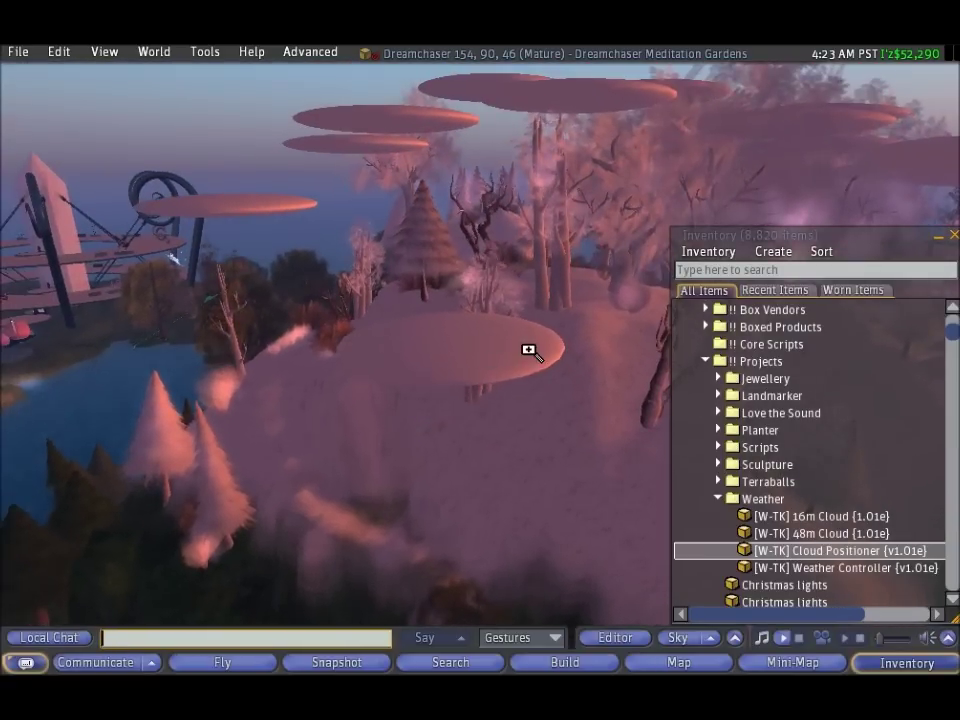
key(Right)
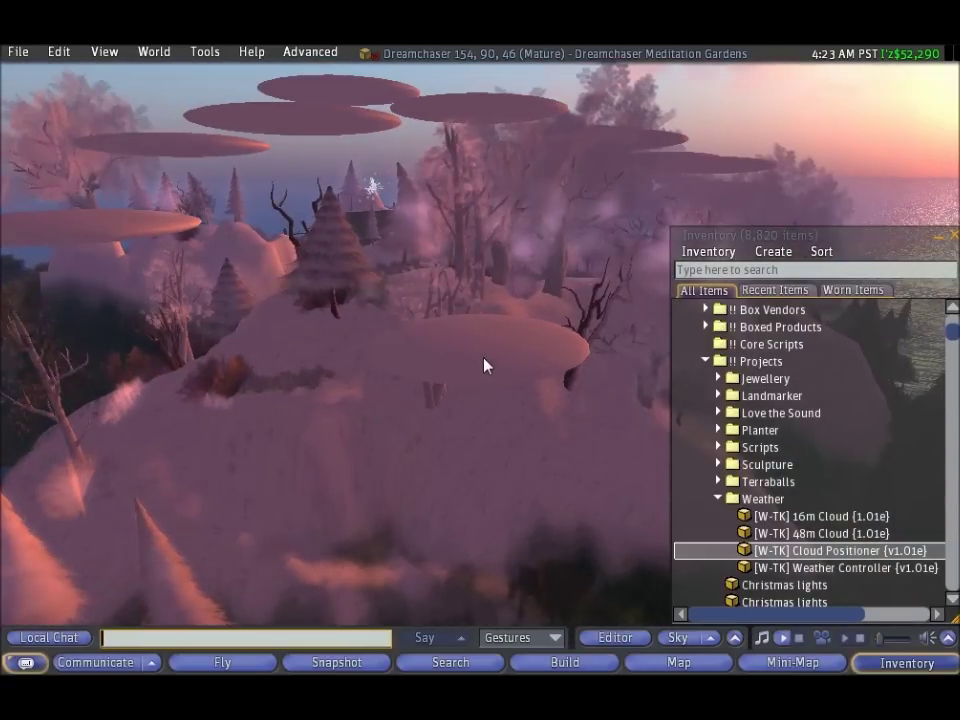
right_click(482, 360)
click(525, 401)
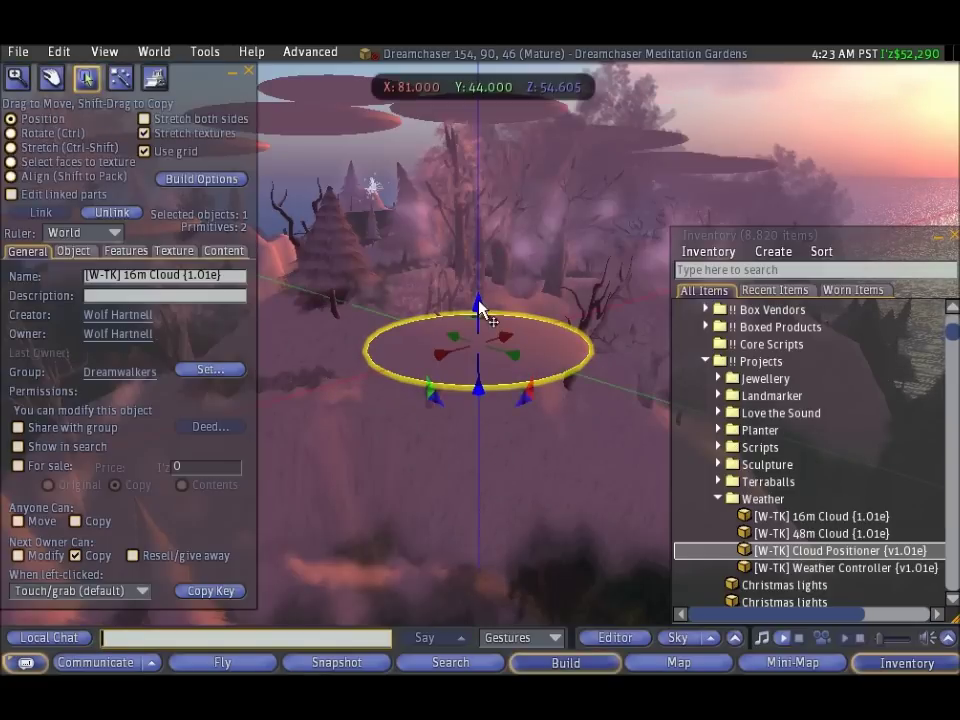
drag(478, 302, 481, 277)
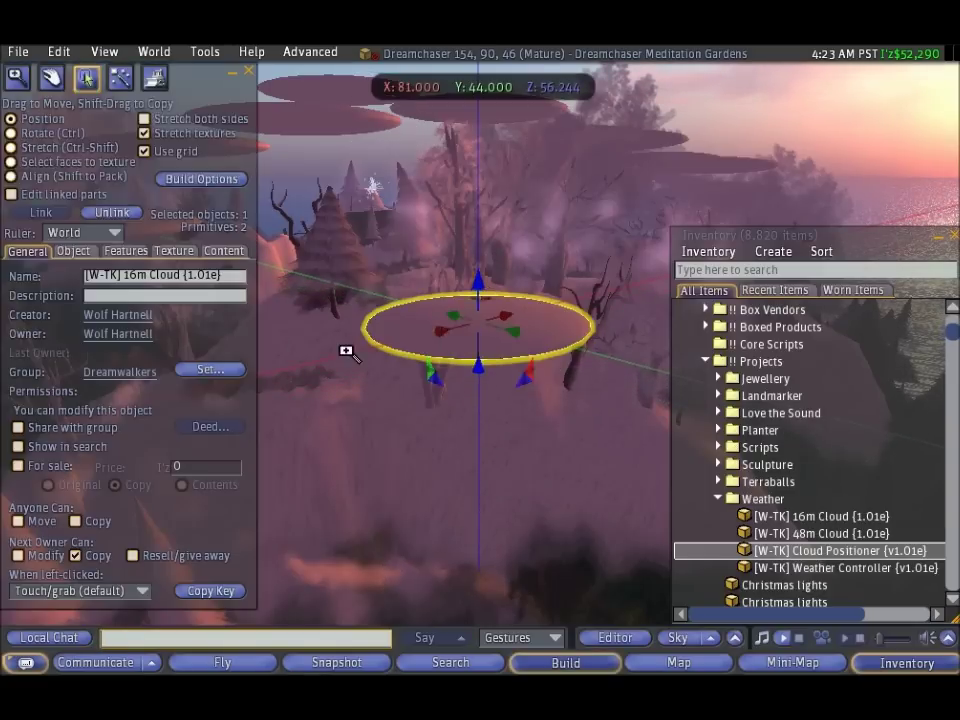
- Examine the repositioned clouds toward the dark stone platform and check the round primitive objects on the snowy ground there
alt+drag(346, 350, 440, 343)
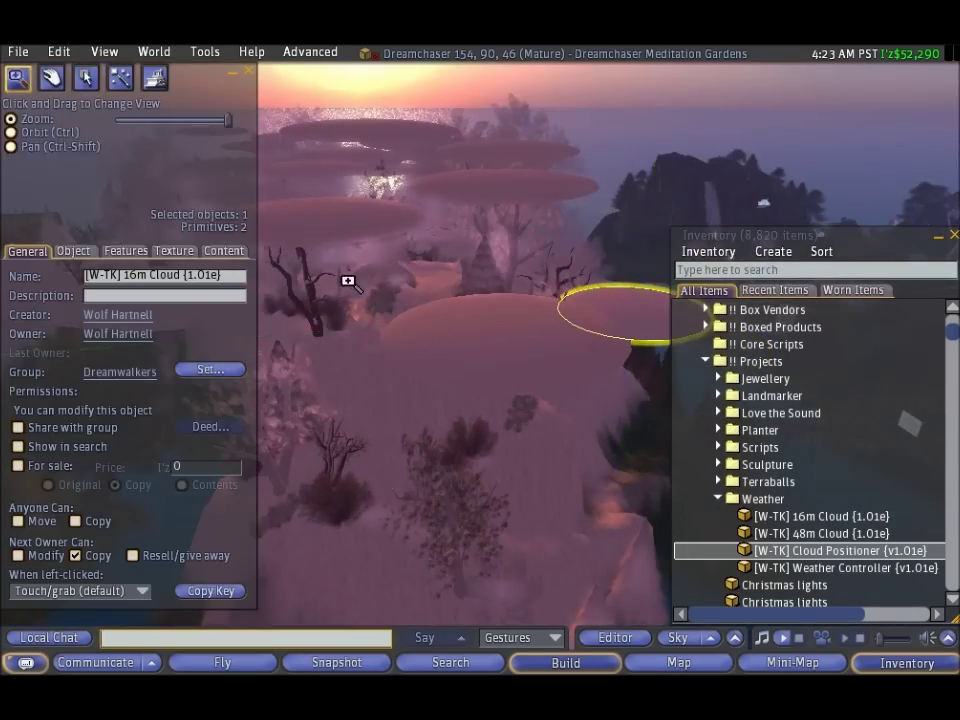
alt+drag(347, 281, 560, 375)
alt+drag(450, 378, 480, 315)
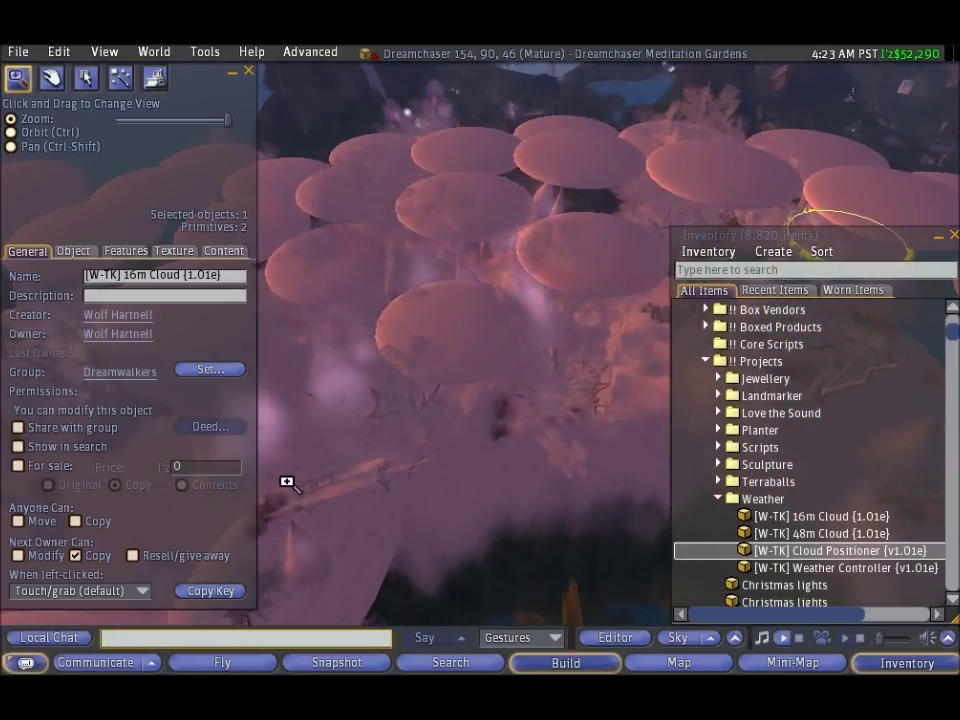
ctrl+alt+drag(287, 480, 240, 535)
alt+drag(391, 350, 330, 345)
key(ctrl+3)
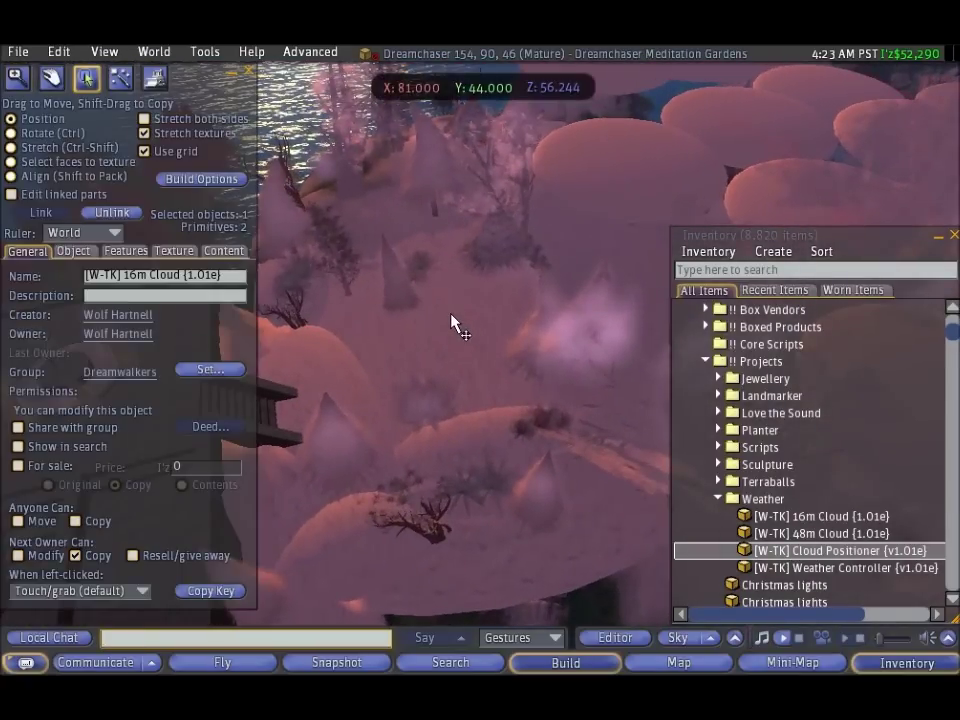
click(483, 410)
click(452, 358)
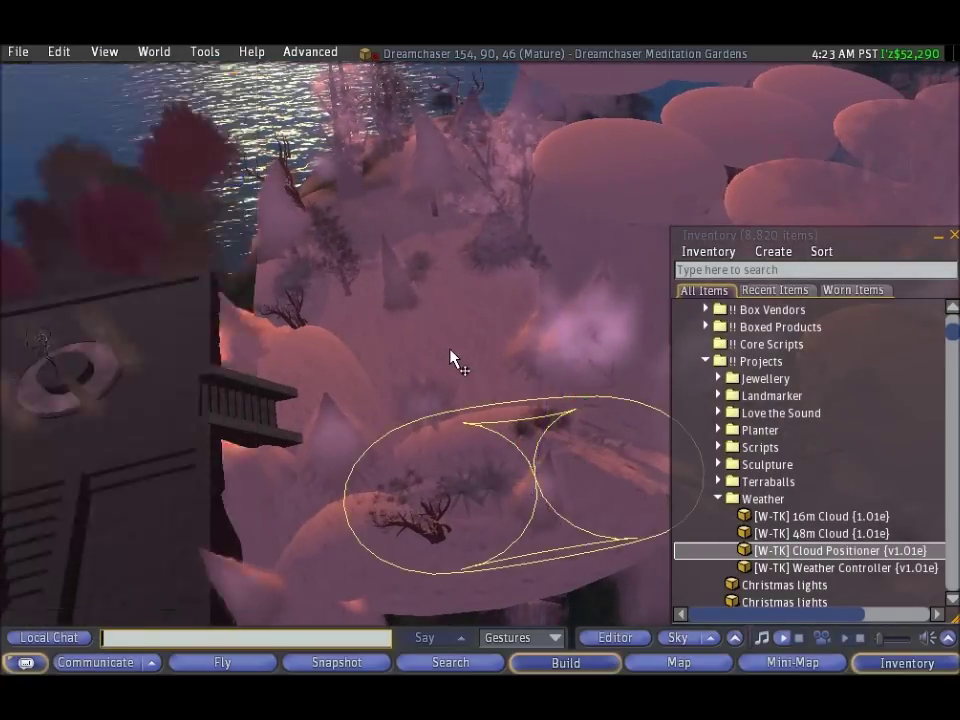
key(Escape)
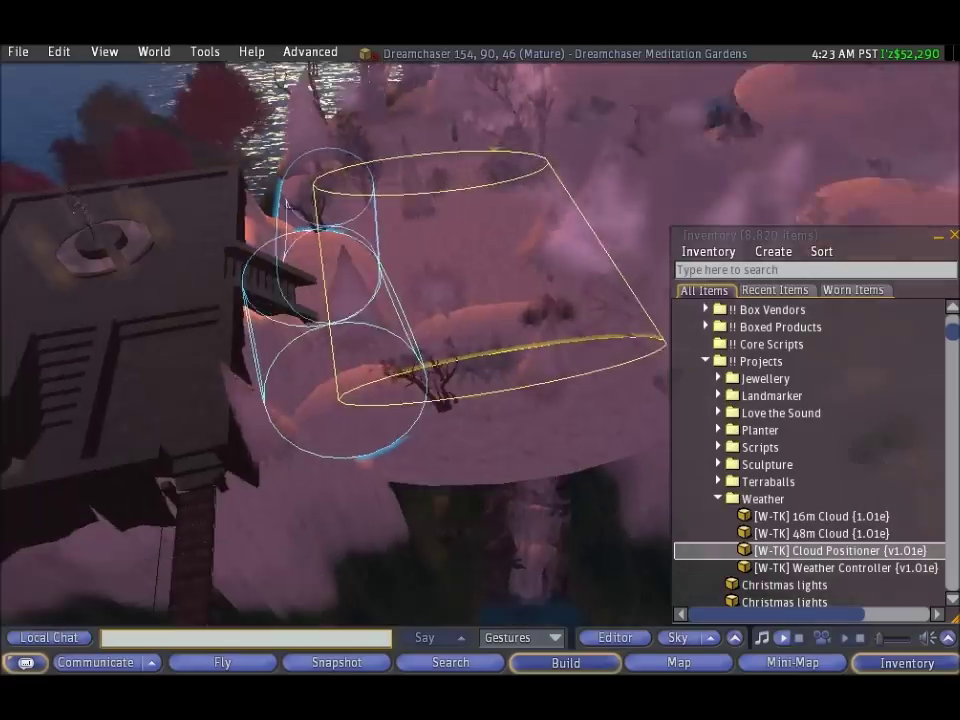
key(ctrl+3)
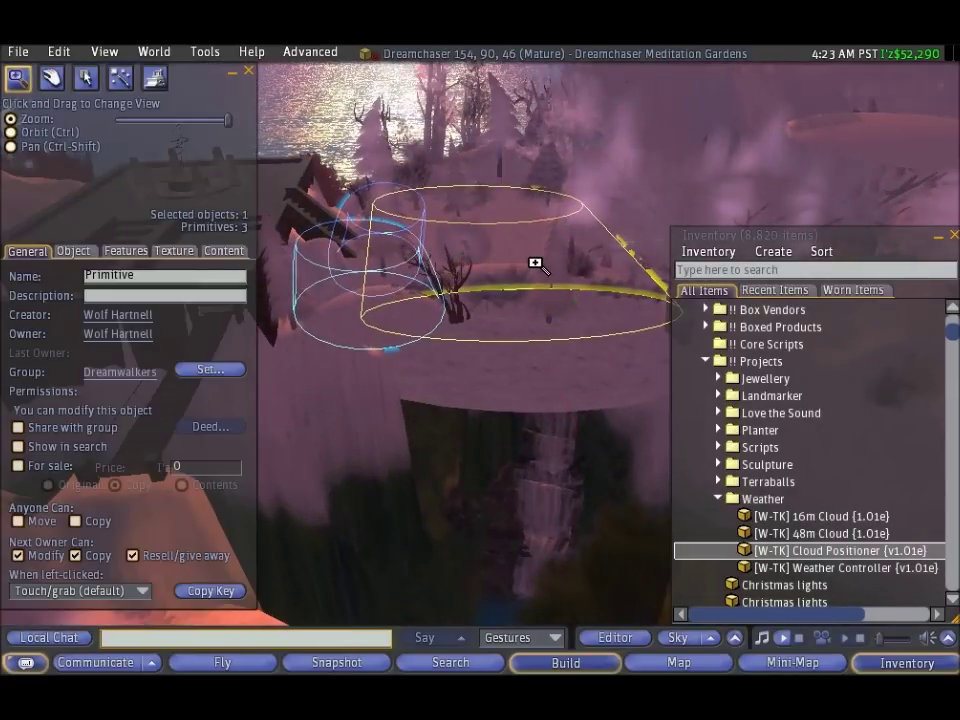
ctrl+alt+drag(535, 261, 503, 330)
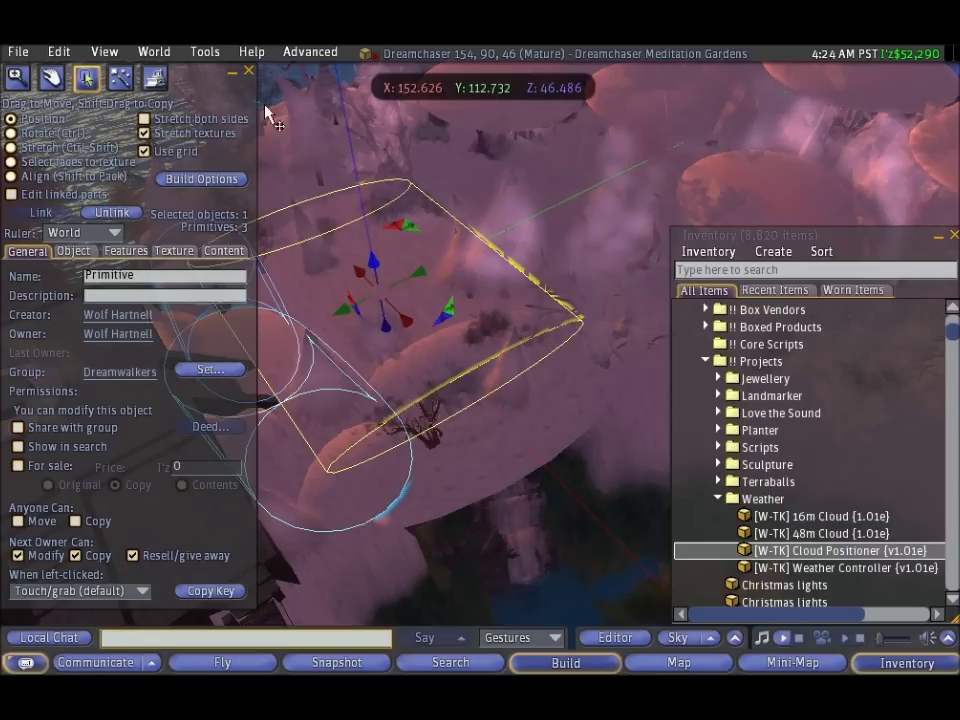
click(248, 73)
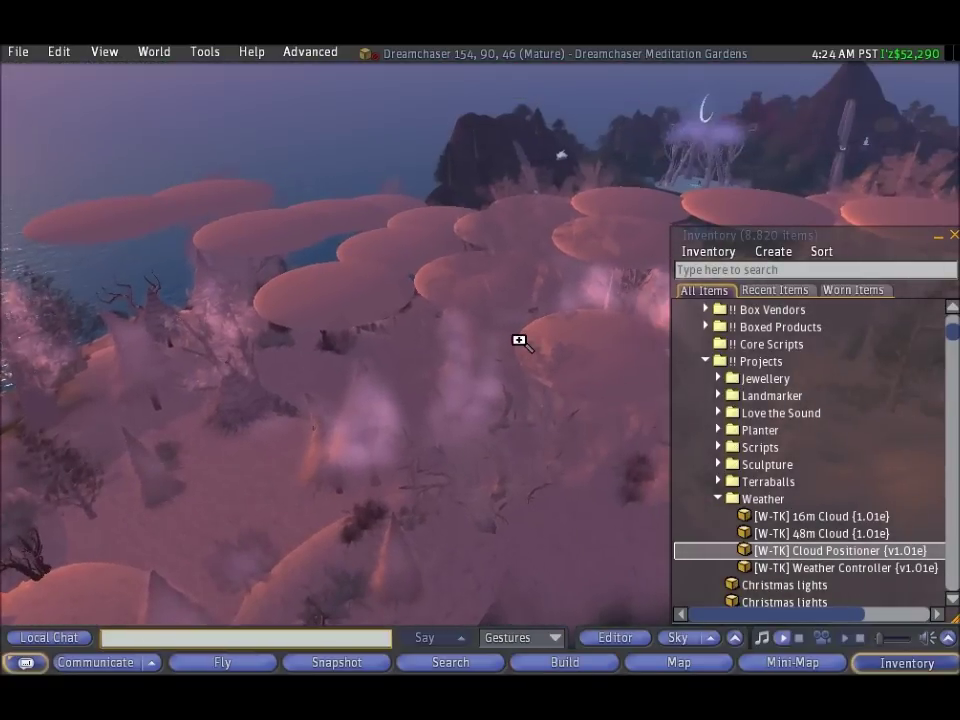
- Review the heights and coverage of the whole cloud layer across the island from above
alt+drag(519, 341, 608, 342)
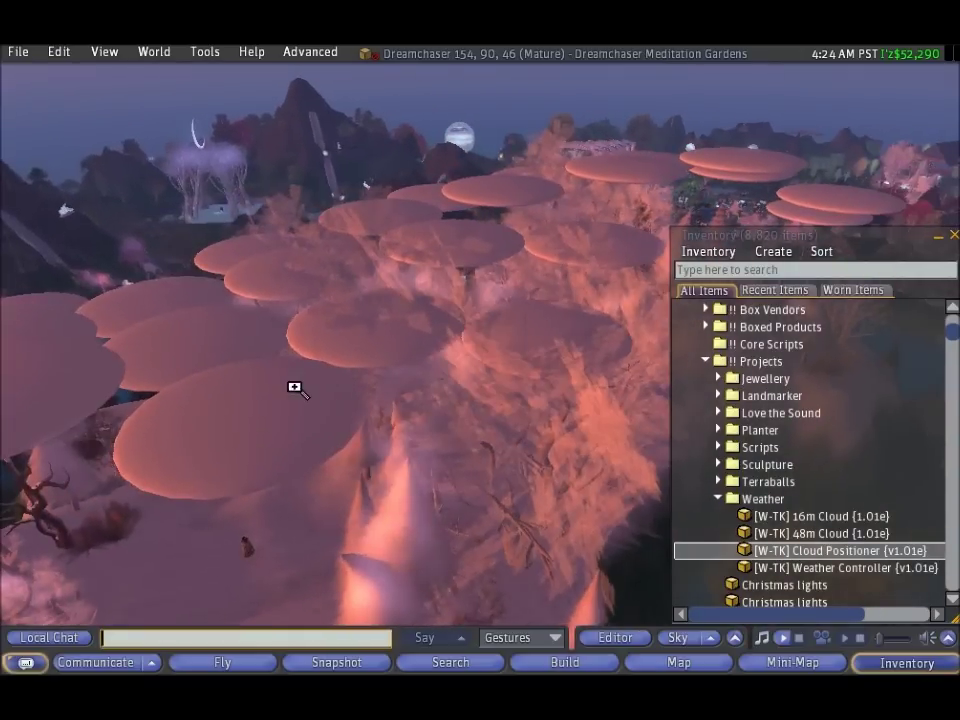
alt+drag(480, 342, 410, 356)
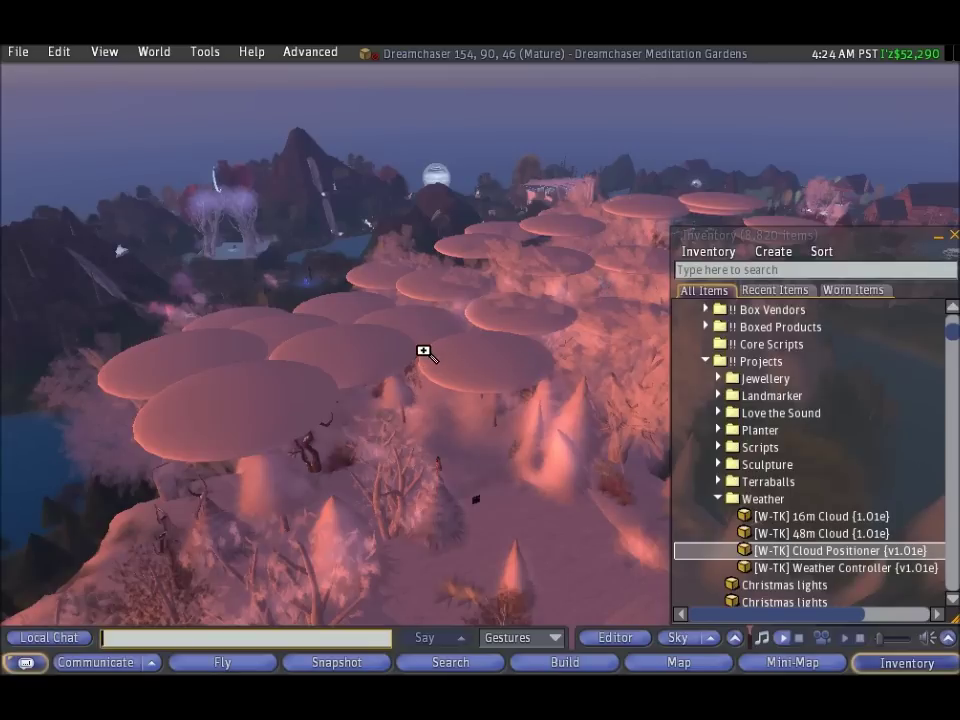
alt+drag(533, 358, 474, 368)
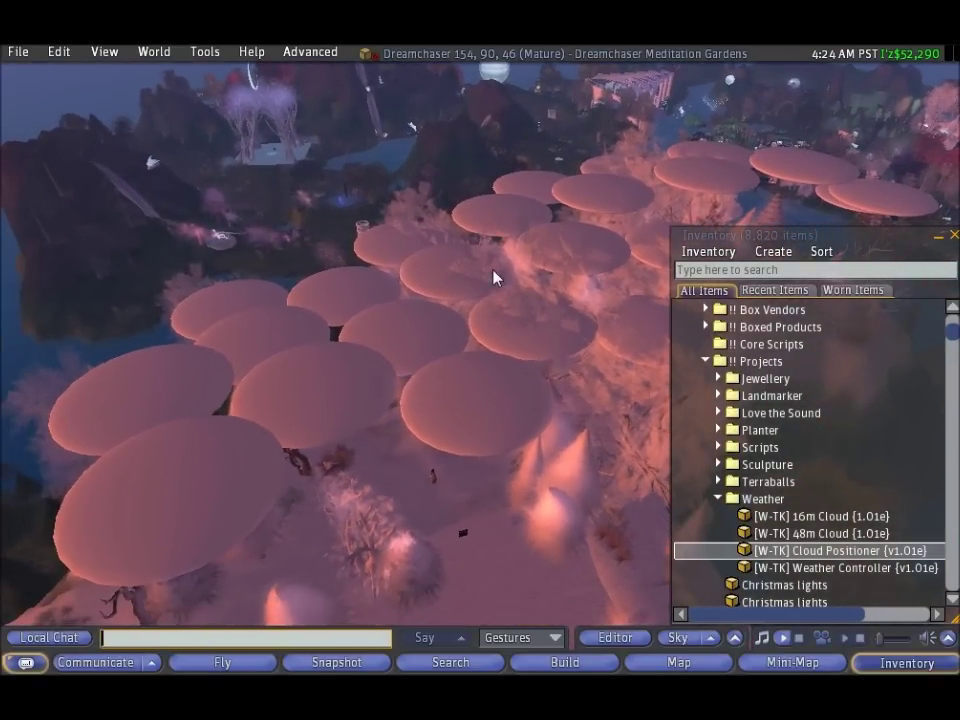